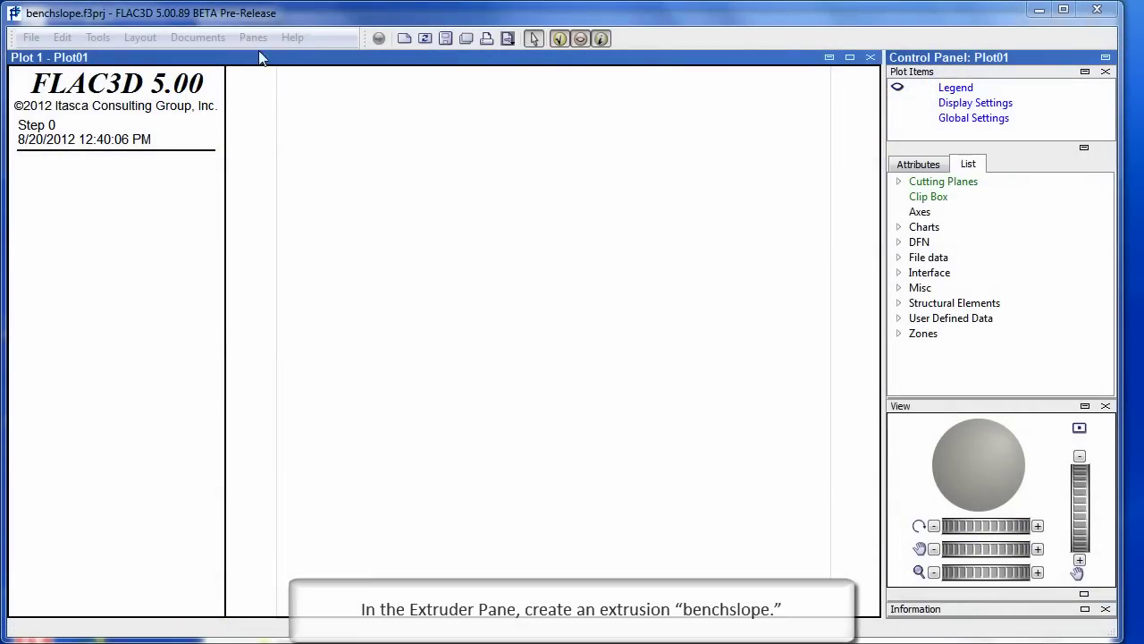
- Open the Extrusion pane and create a new extrusion named benchslope
{"action": "left_click", "coordinate": [252, 37]}
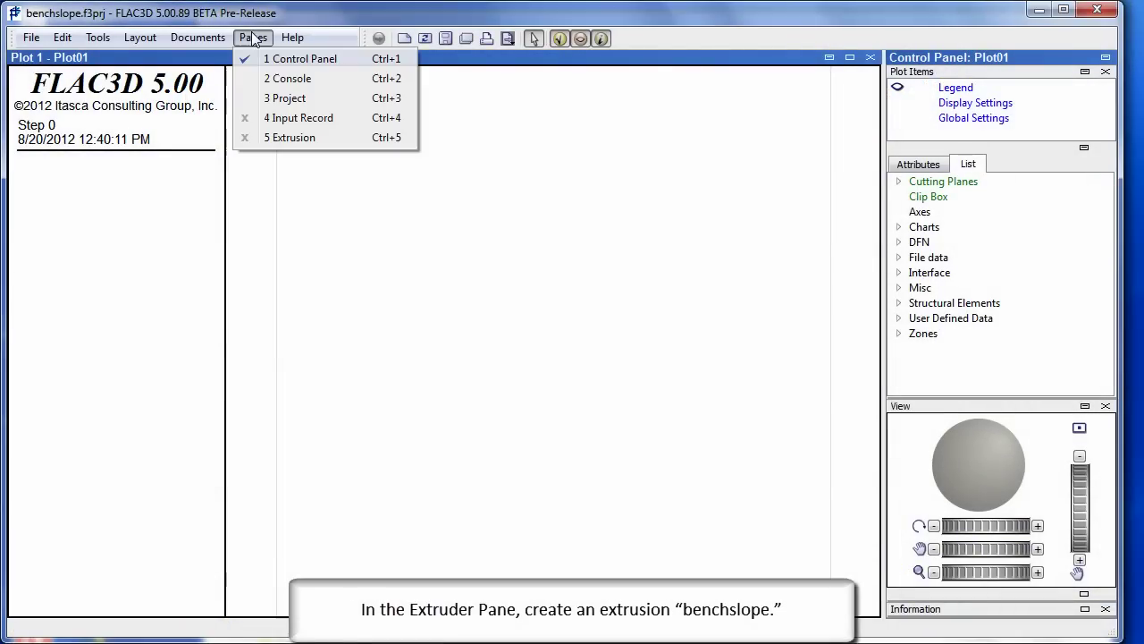
{"action": "left_click", "coordinate": [292, 138]}
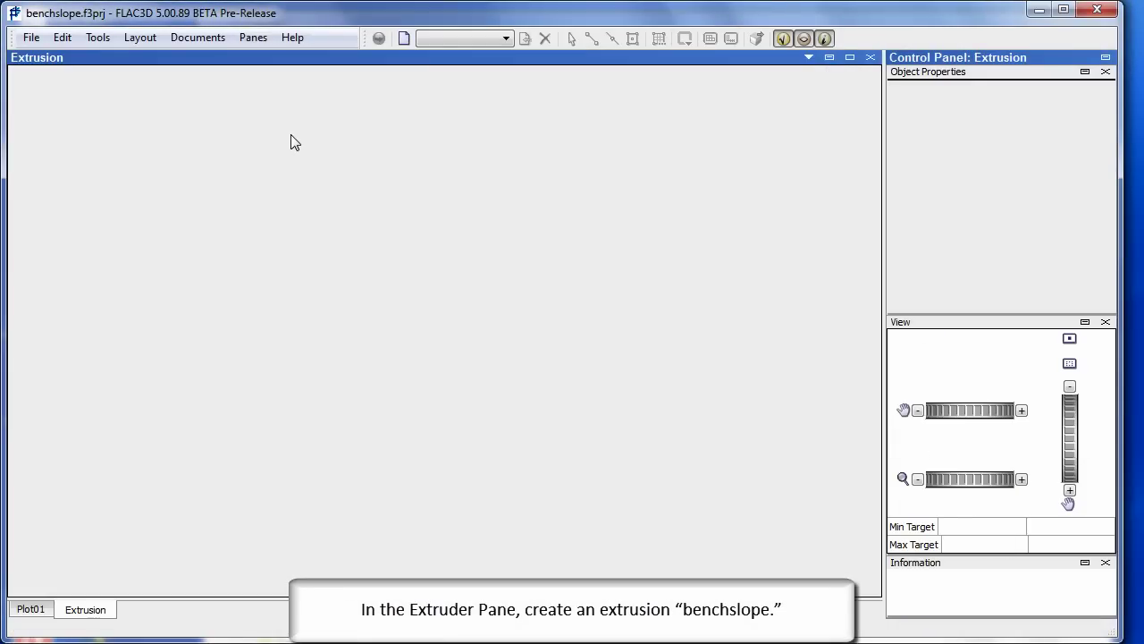
{"action": "left_click", "coordinate": [403, 39]}
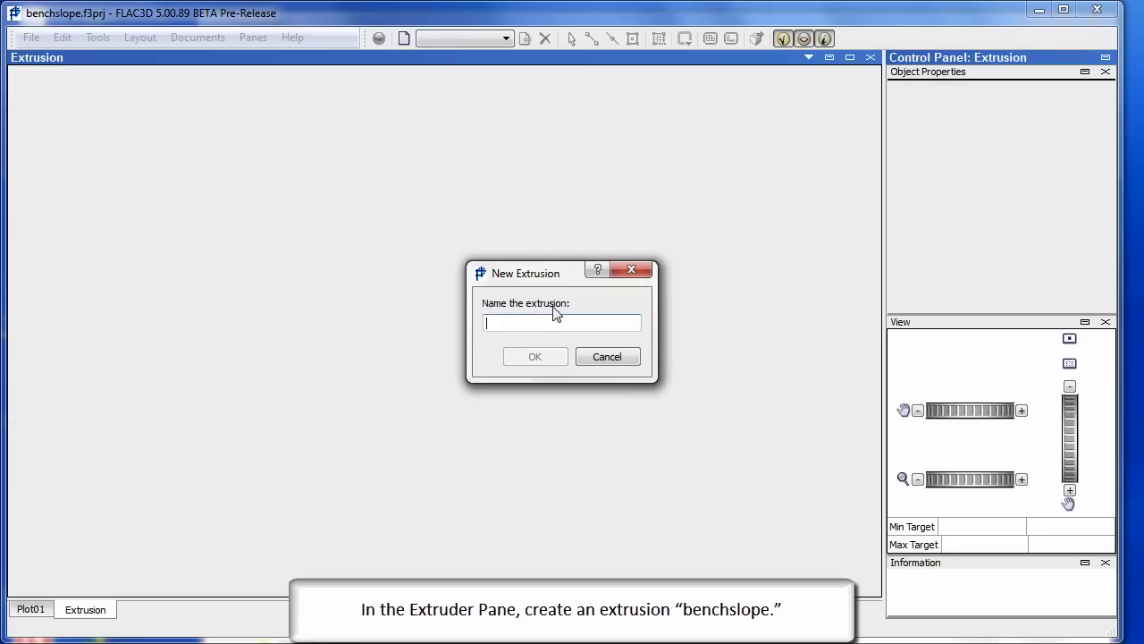
{"action": "type", "text": "benchslope"}
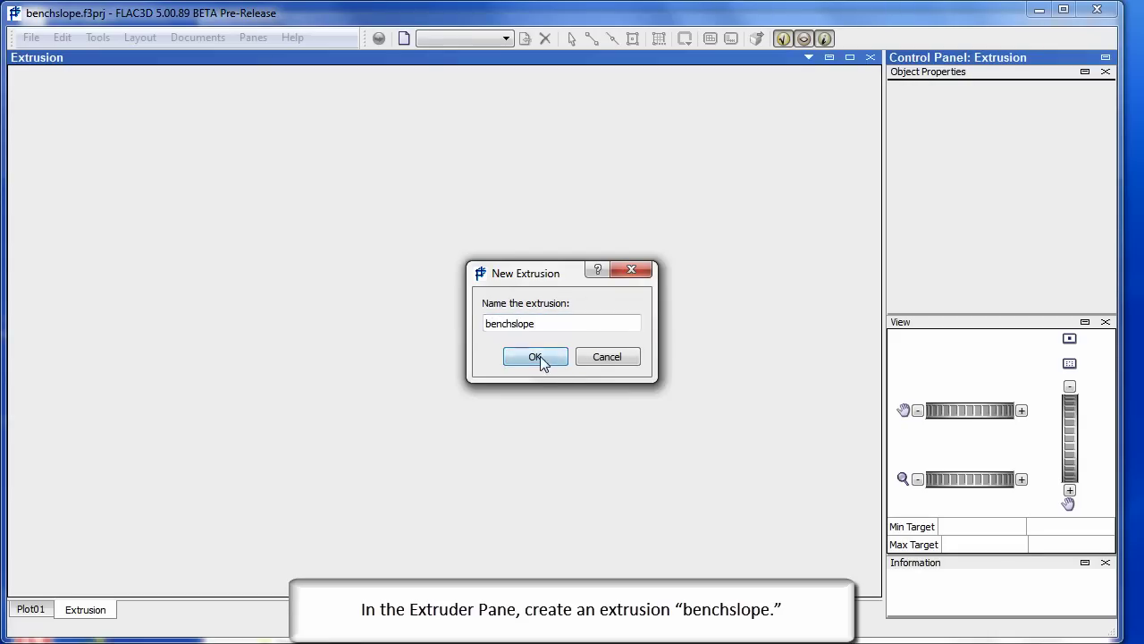
{"action": "left_click", "coordinate": [540, 356]}
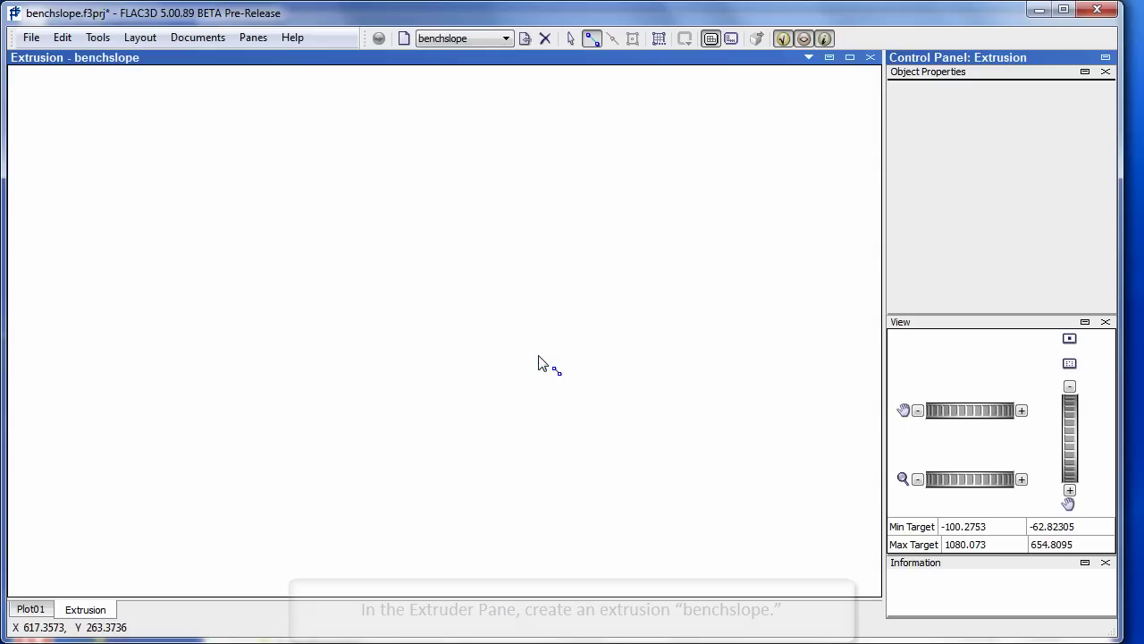
- Import bench.dxf as the background outline and fit it in view
{"action": "left_click", "coordinate": [524, 39]}
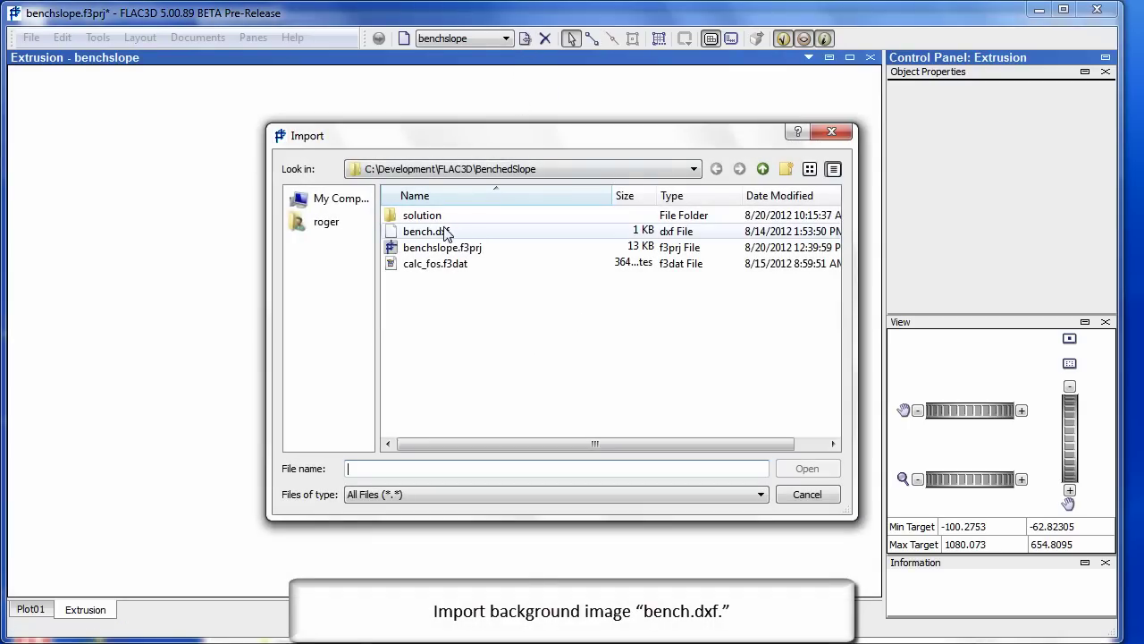
{"action": "left_click", "coordinate": [443, 231]}
{"action": "left_click", "coordinate": [807, 468]}
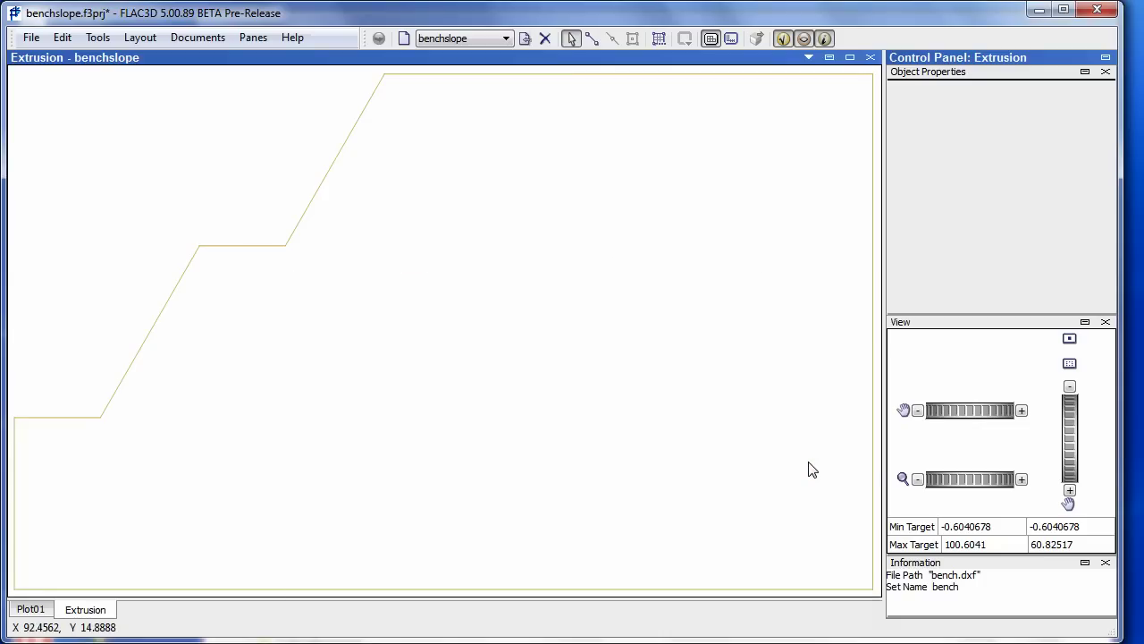
{"action": "left_click", "coordinate": [1070, 338]}
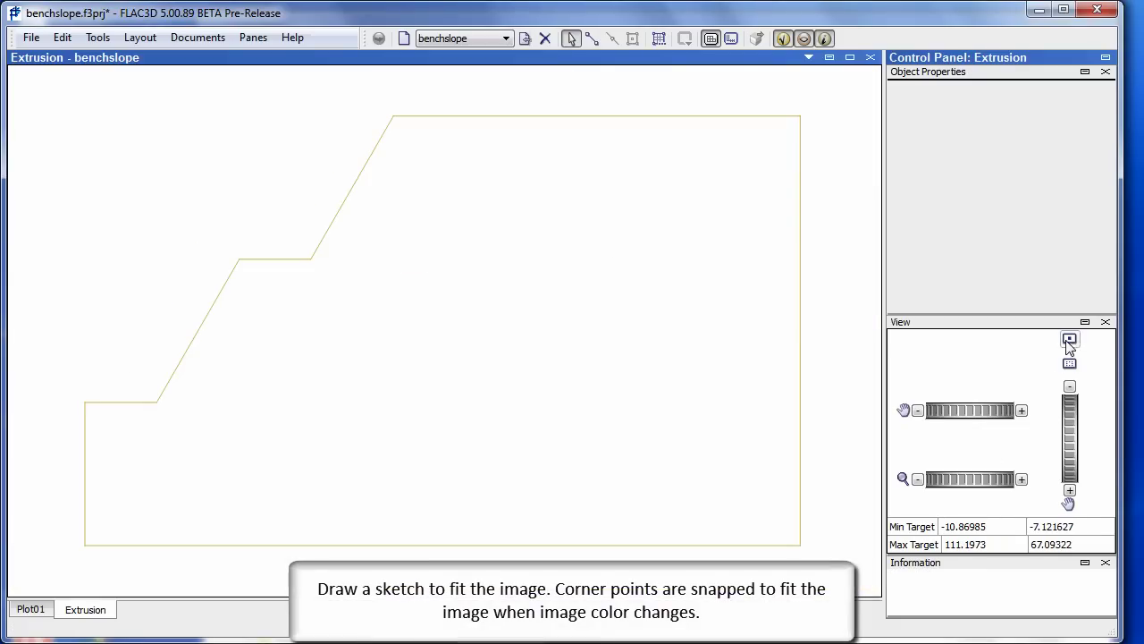
- Sketch a closed outline through the bottom-left, bottom-right and top-right slope corners
{"action": "left_click", "coordinate": [589, 39]}
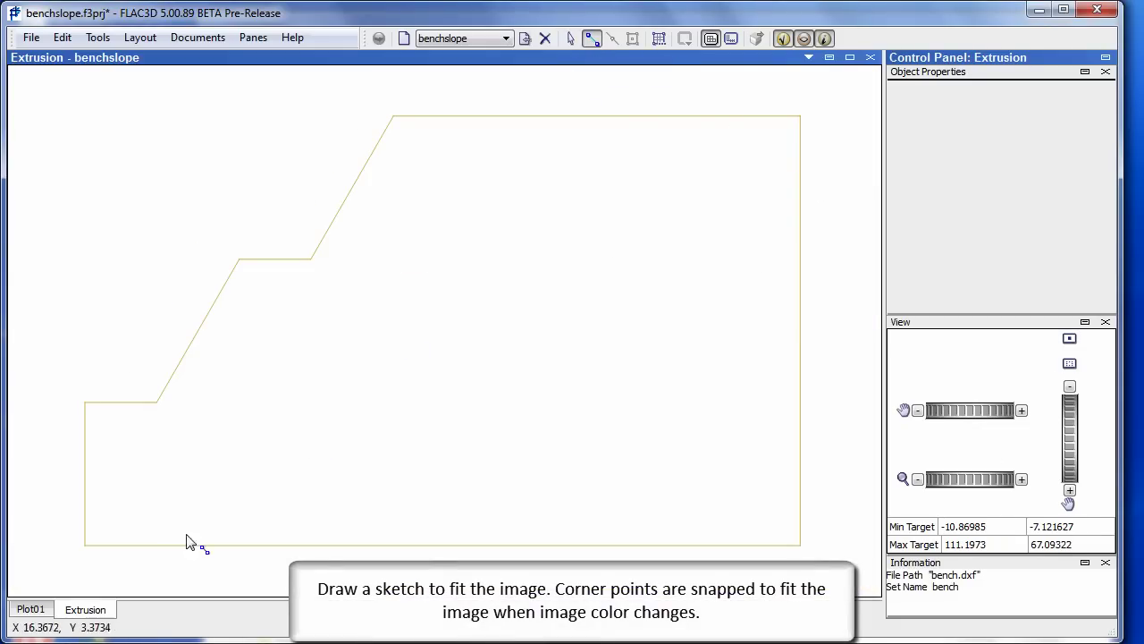
{"action": "left_click", "coordinate": [88, 544]}
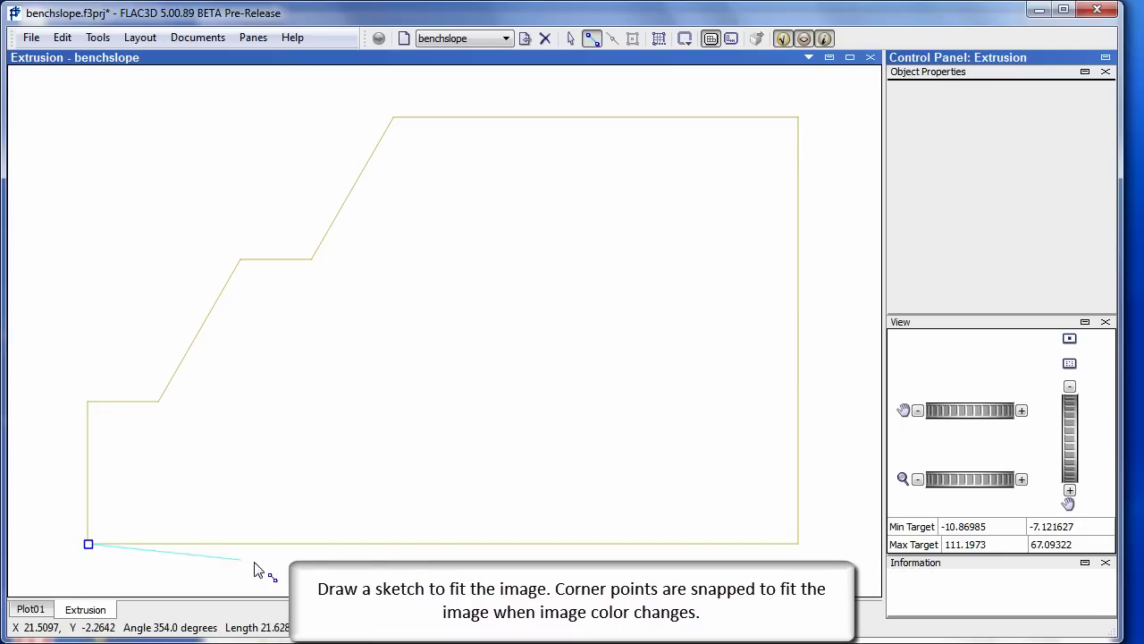
{"action": "left_click", "coordinate": [797, 544]}
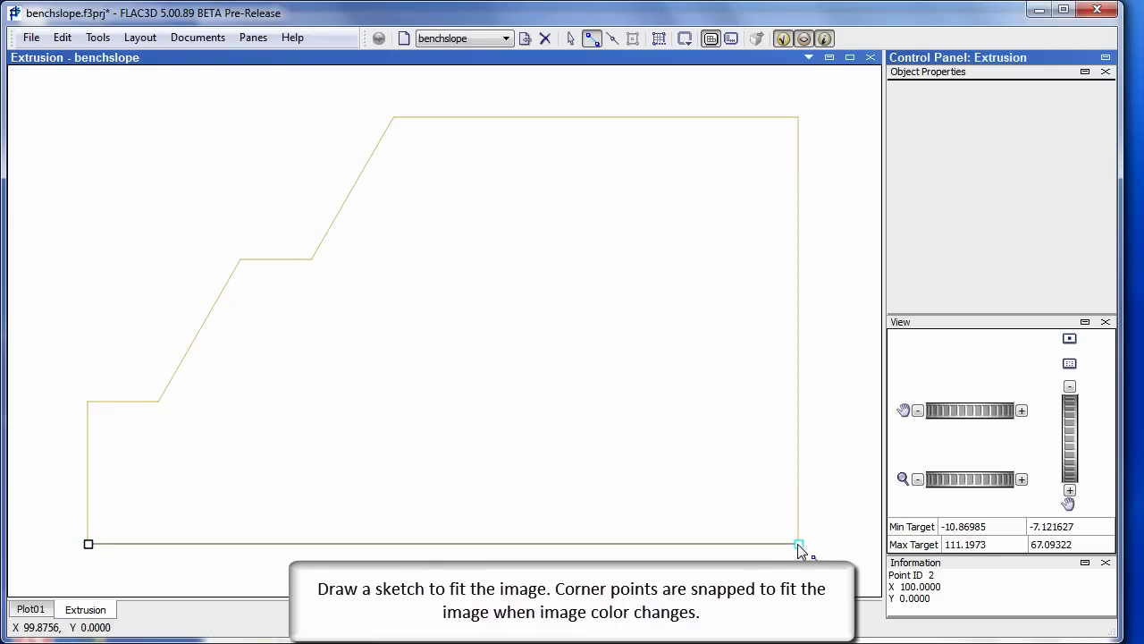
{"action": "left_click", "coordinate": [799, 118]}
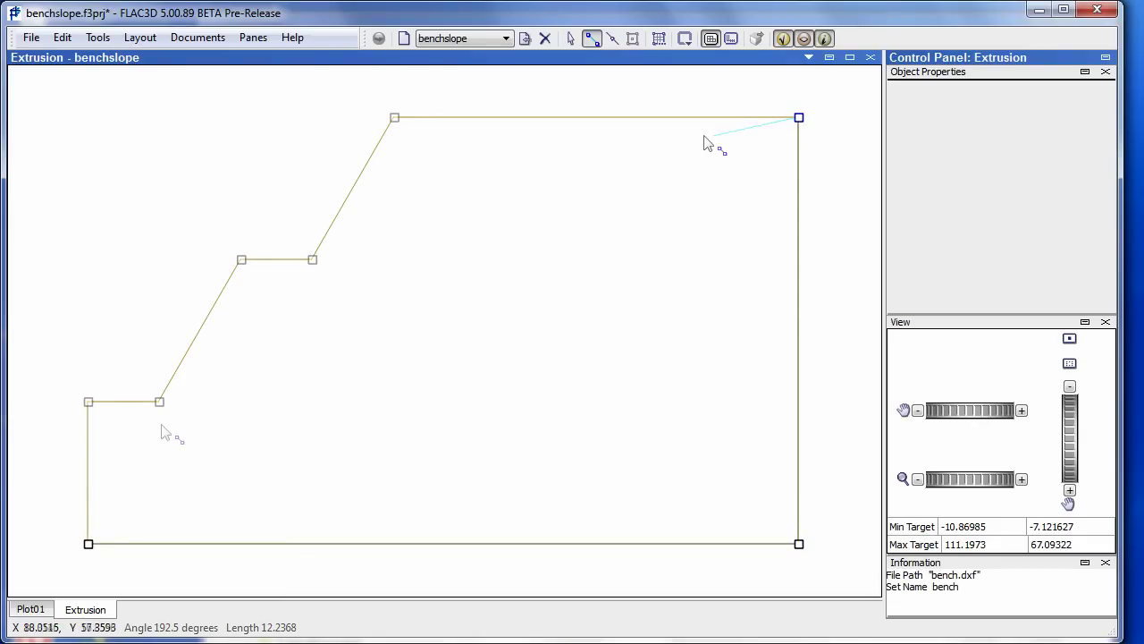
{"action": "key", "text": "Escape"}
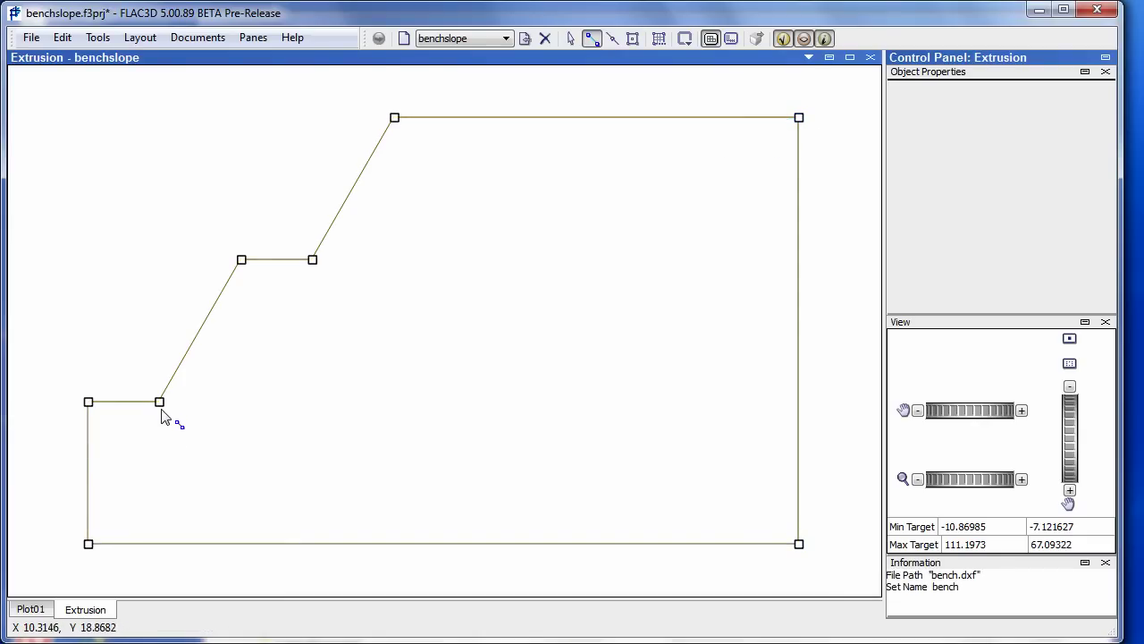
- Draw vertical edges from the lower and upper bench corners down to the base
{"action": "left_click", "coordinate": [161, 406]}
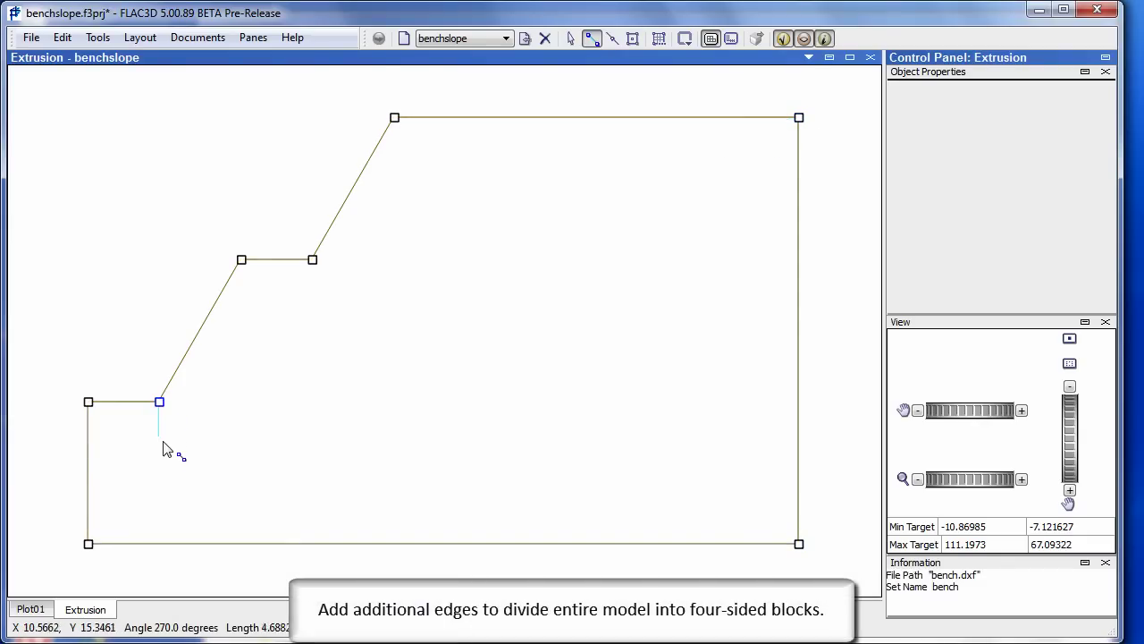
{"action": "left_click", "coordinate": [162, 547]}
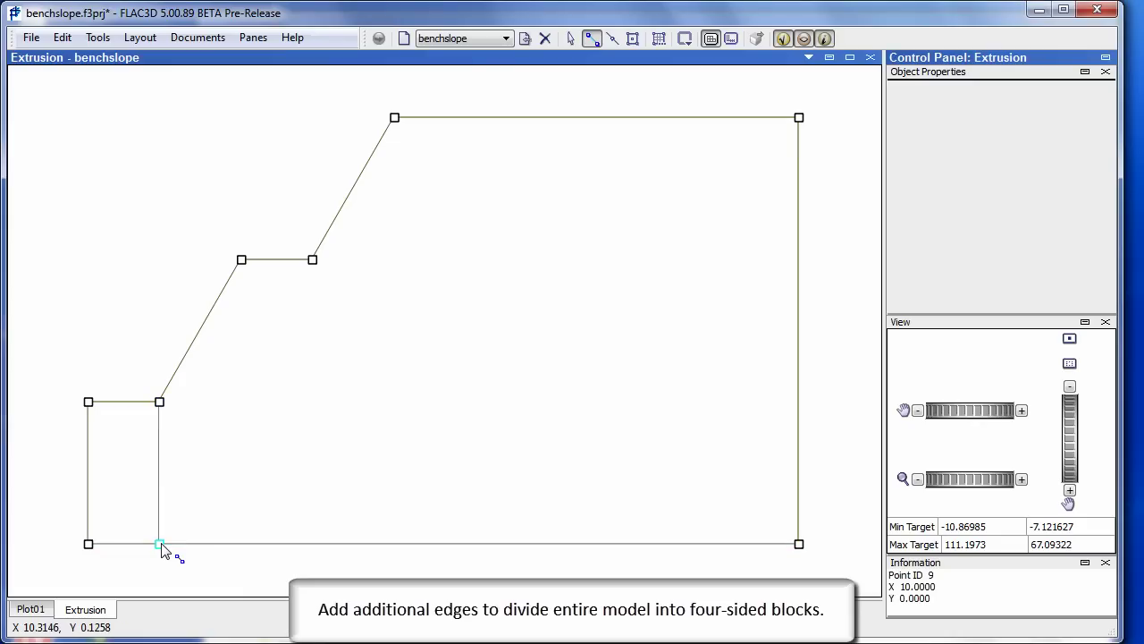
{"action": "left_click", "coordinate": [313, 260]}
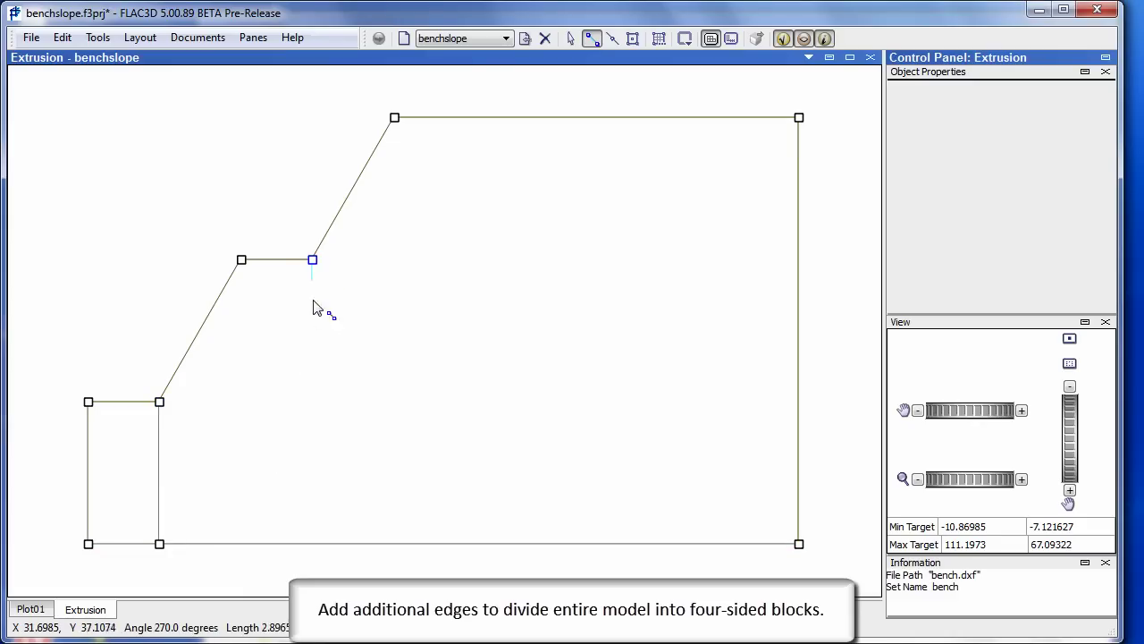
{"action": "left_click", "coordinate": [313, 547]}
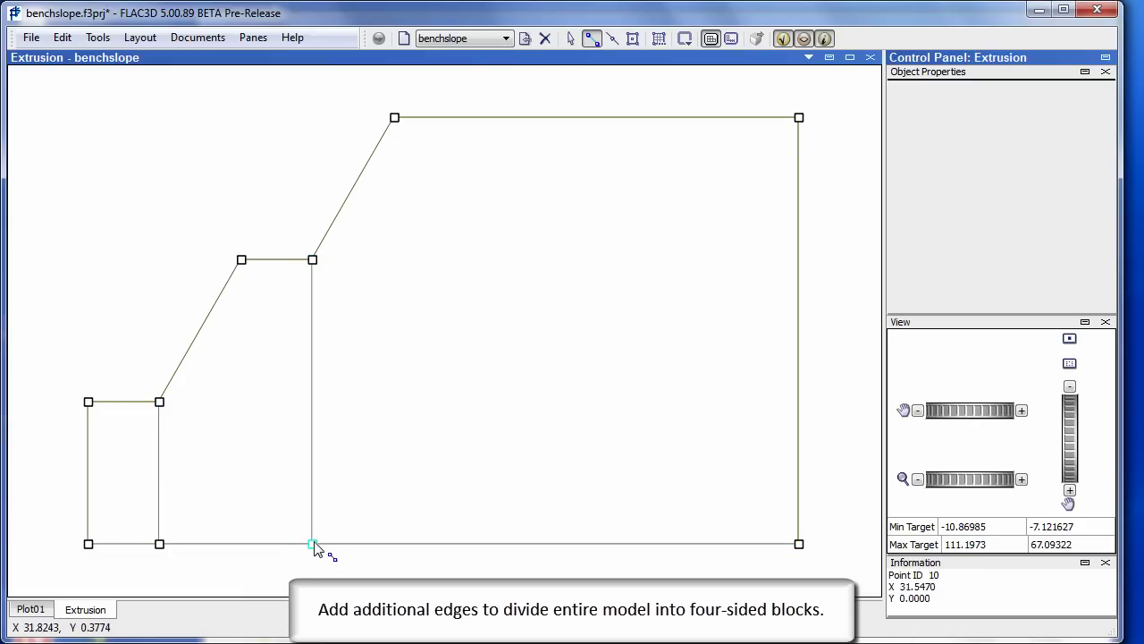
- Draw horizontal edges from both bench corners to the right boundary at Y 20 and Y 40
{"action": "left_click", "coordinate": [161, 404]}
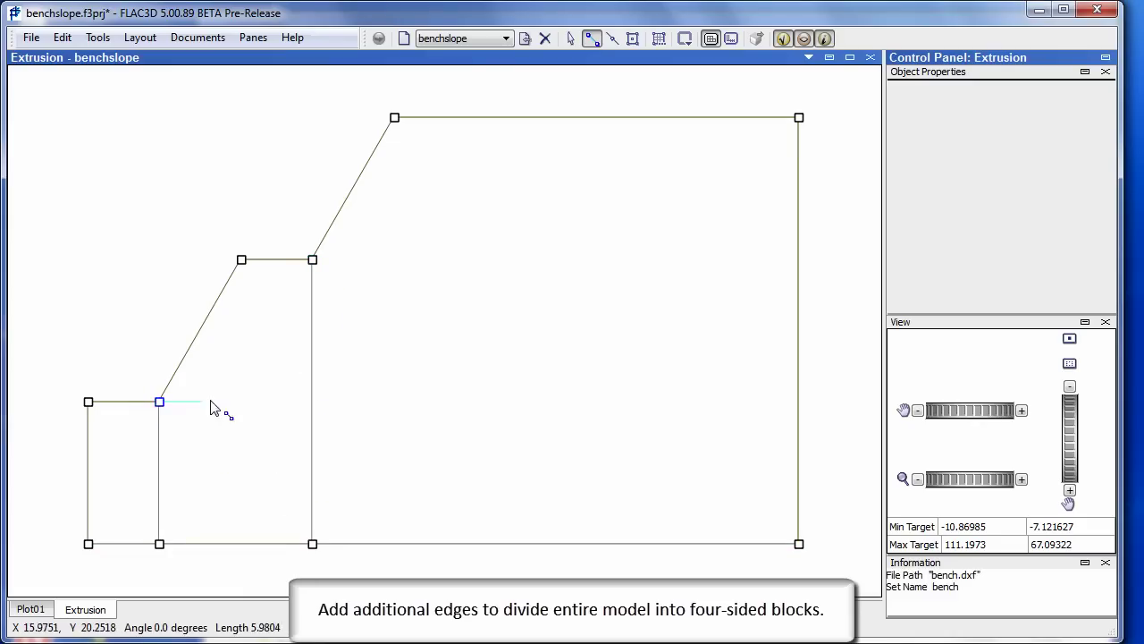
{"action": "left_click", "coordinate": [314, 409]}
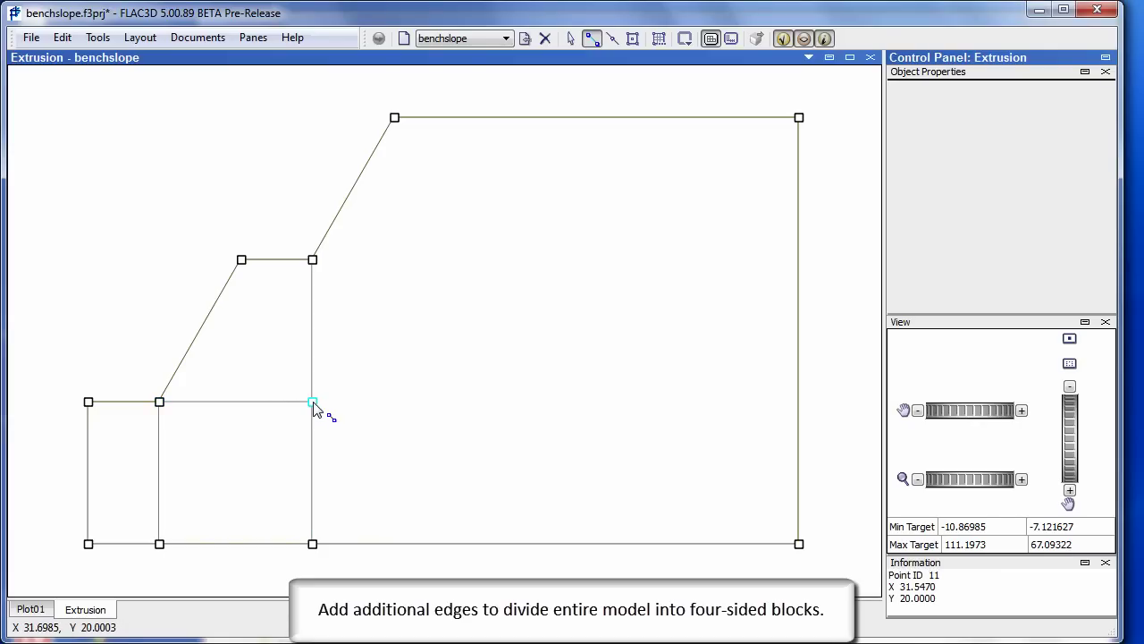
{"action": "left_click", "coordinate": [314, 407]}
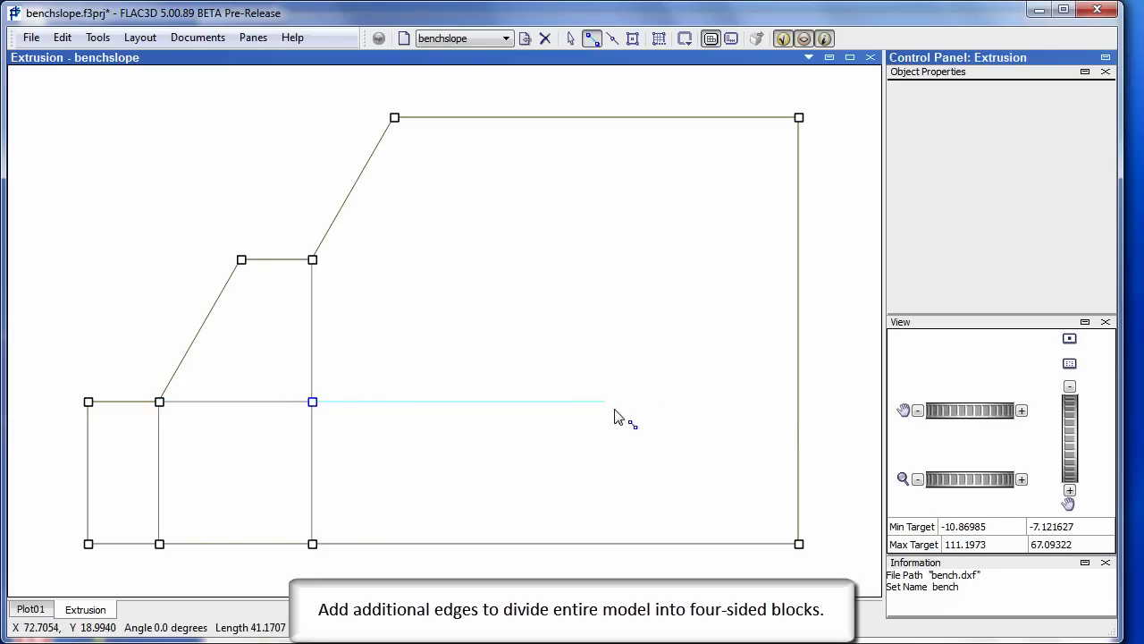
{"action": "left_click", "coordinate": [798, 409]}
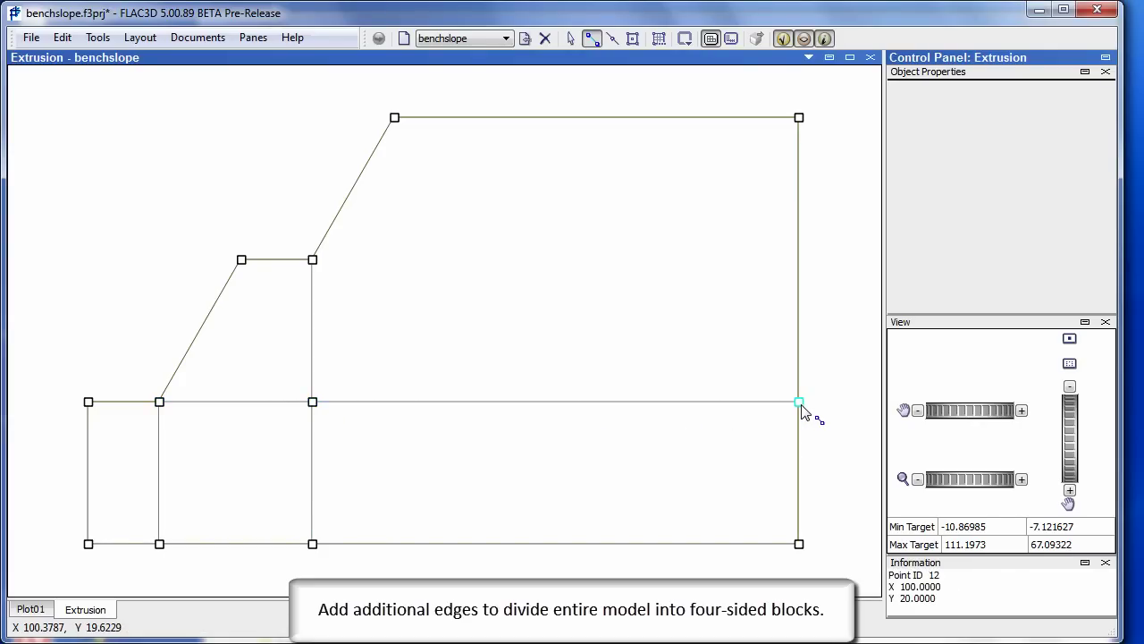
{"action": "left_click", "coordinate": [312, 260]}
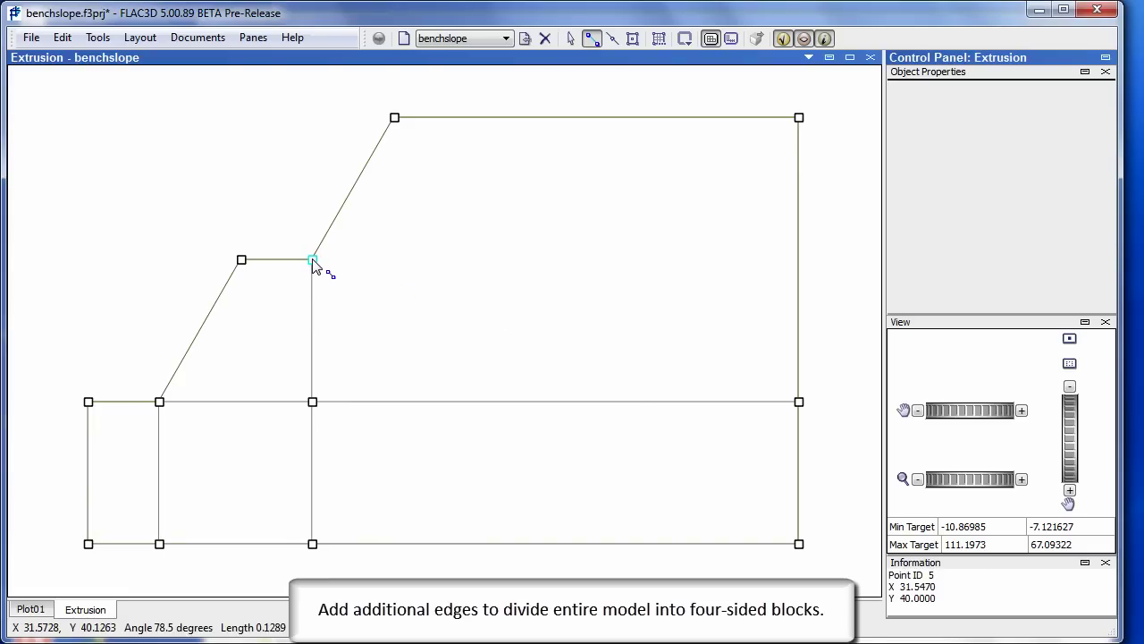
{"action": "left_click", "coordinate": [798, 260]}
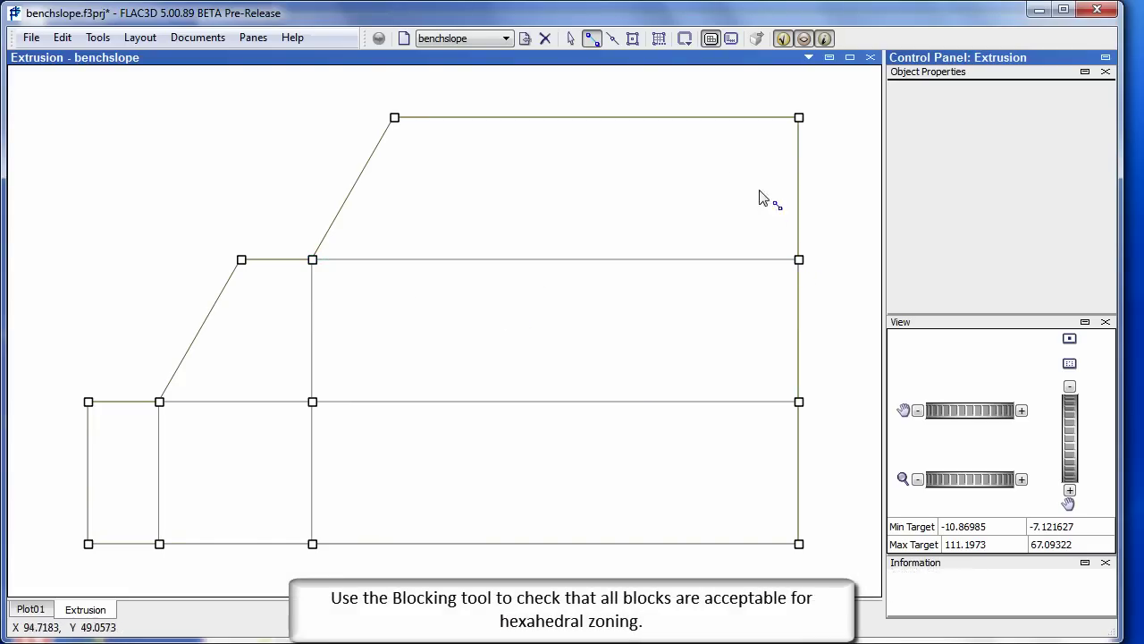
- Autozone the selected blocks by model extent with 30 zones
{"action": "left_click", "coordinate": [632, 38]}
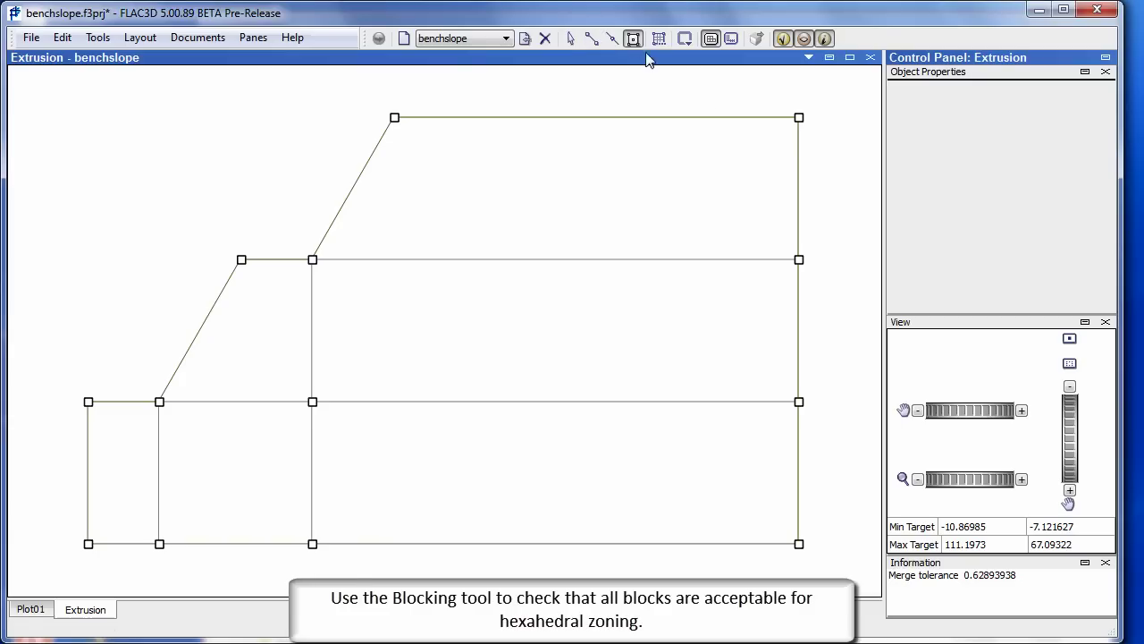
{"action": "left_click_drag", "start_coordinate": [816, 103], "coordinate": [78, 563]}
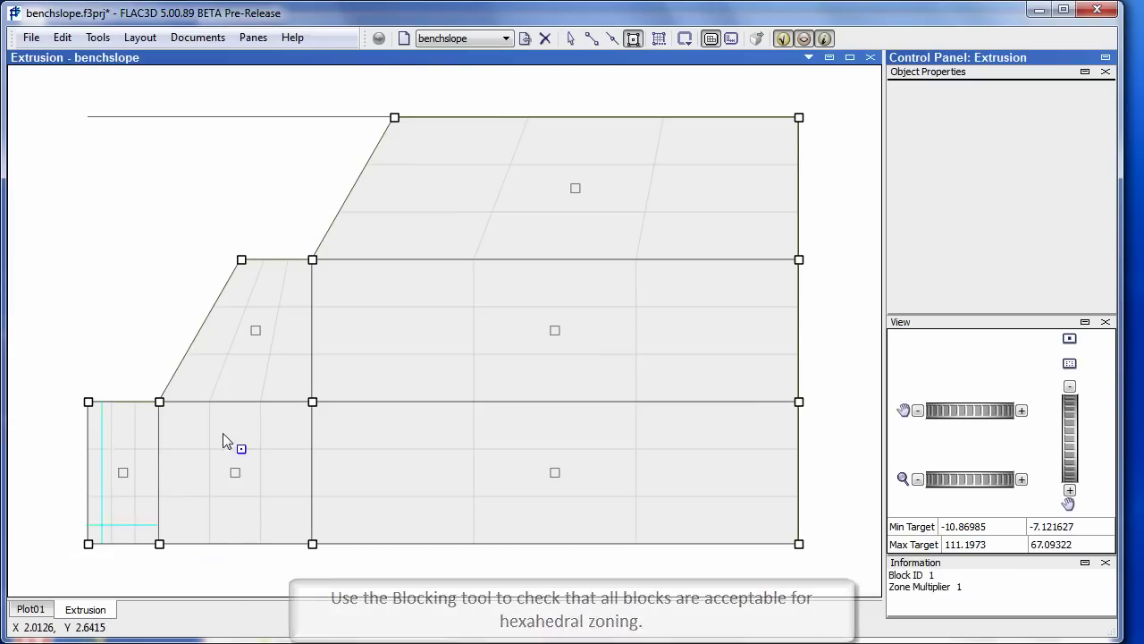
{"action": "left_click", "coordinate": [660, 40]}
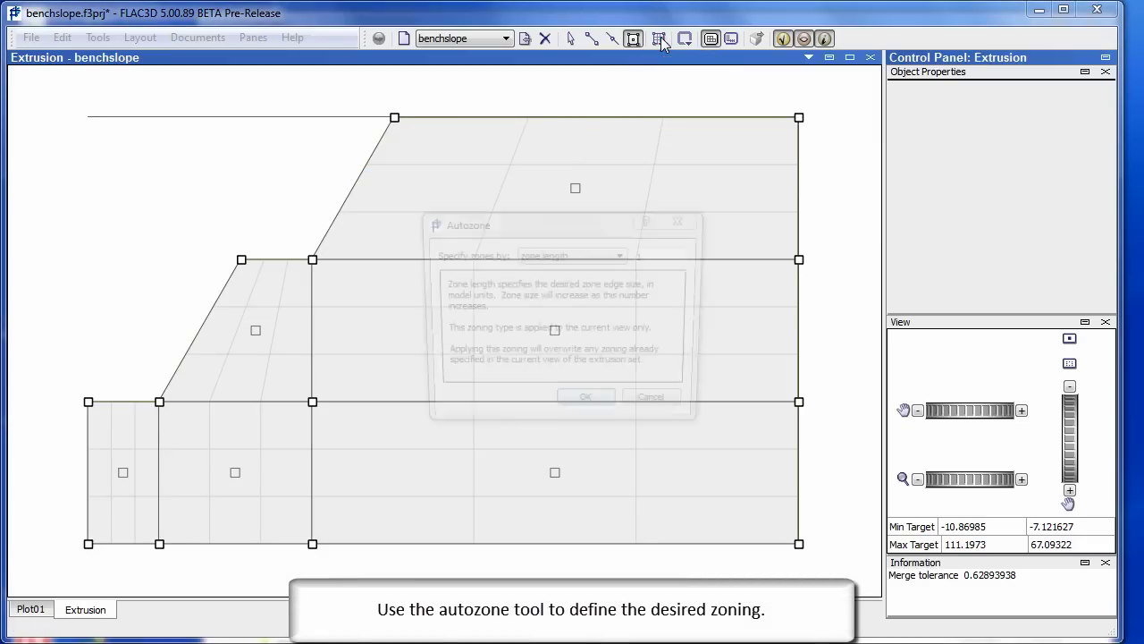
{"action": "left_click", "coordinate": [605, 256]}
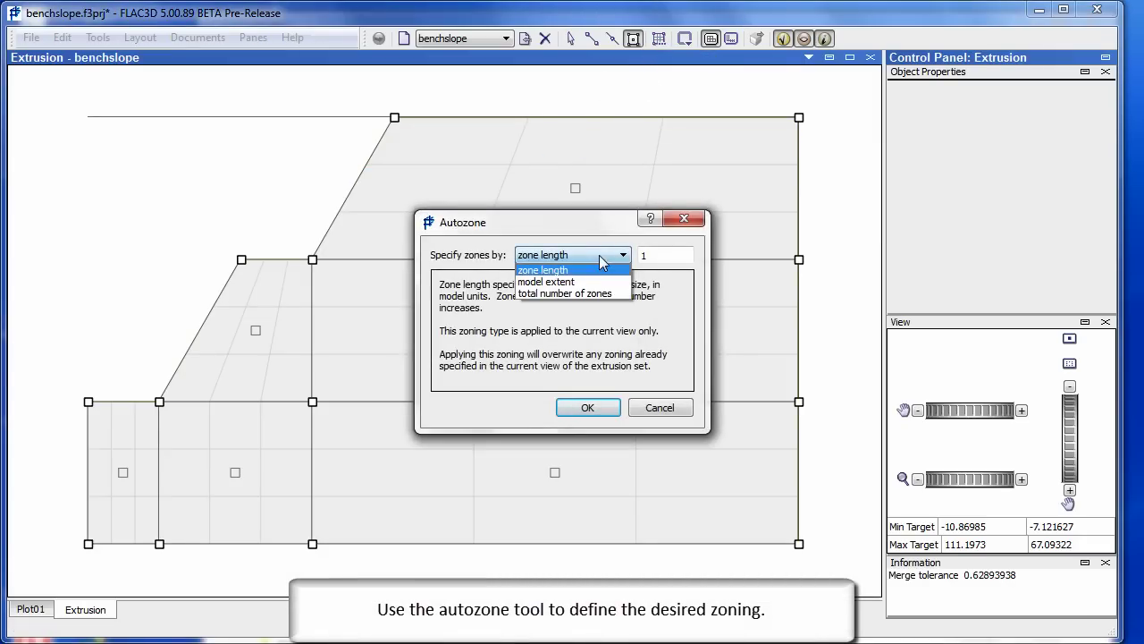
{"action": "left_click", "coordinate": [553, 280]}
{"action": "left_click", "coordinate": [658, 254]}
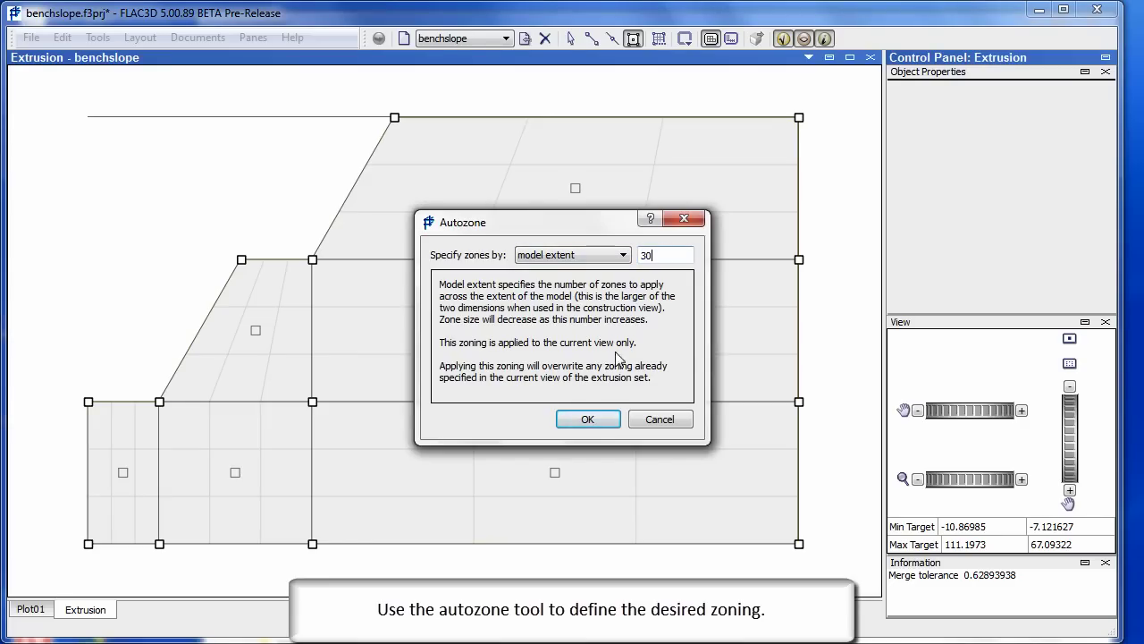
{"action": "left_click", "coordinate": [588, 420]}
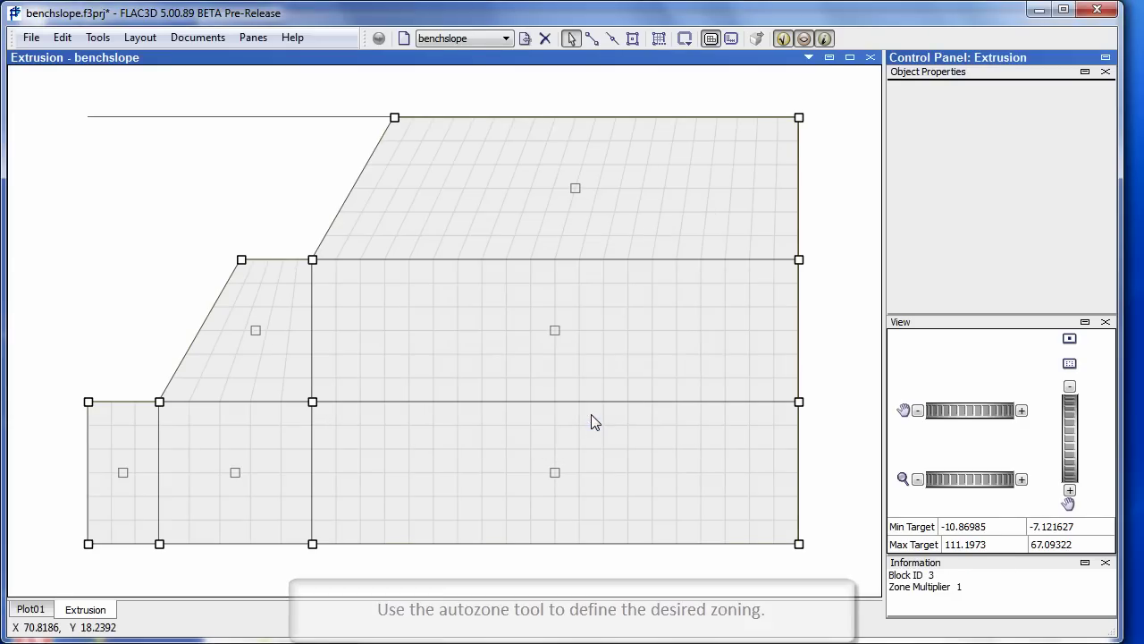
{"action": "left_click", "coordinate": [125, 474]}
- Assign all blocks to group strongrock and the top crest point to group pt3
{"action": "left_click_drag", "start_coordinate": [79, 551], "coordinate": [827, 116]}
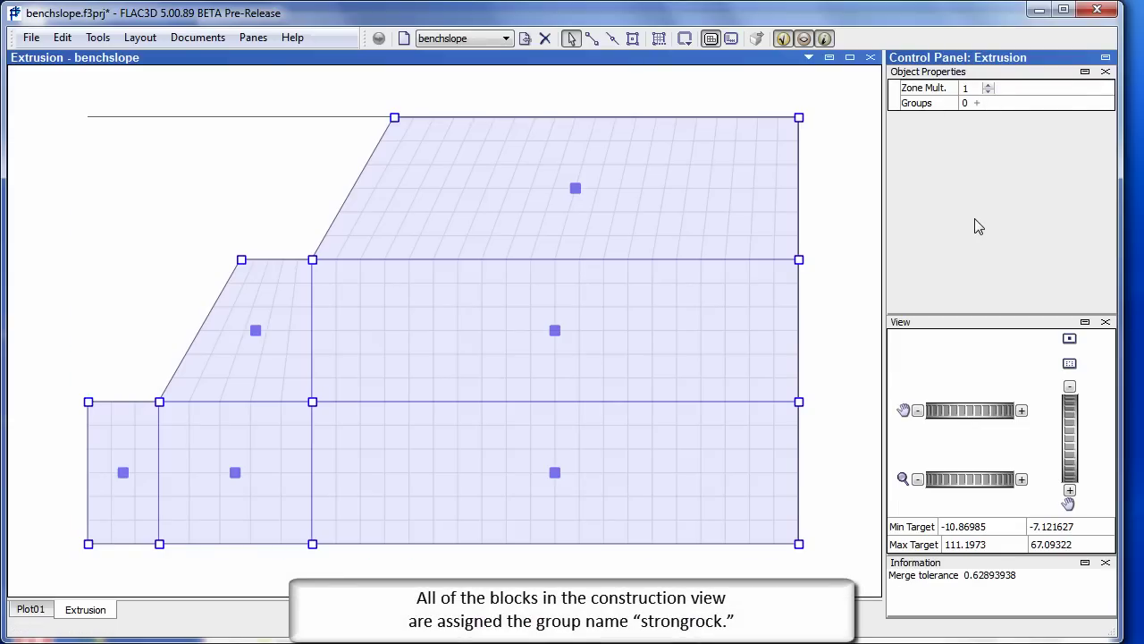
{"action": "type", "text": "strongrock"}
{"action": "key", "text": "Return"}
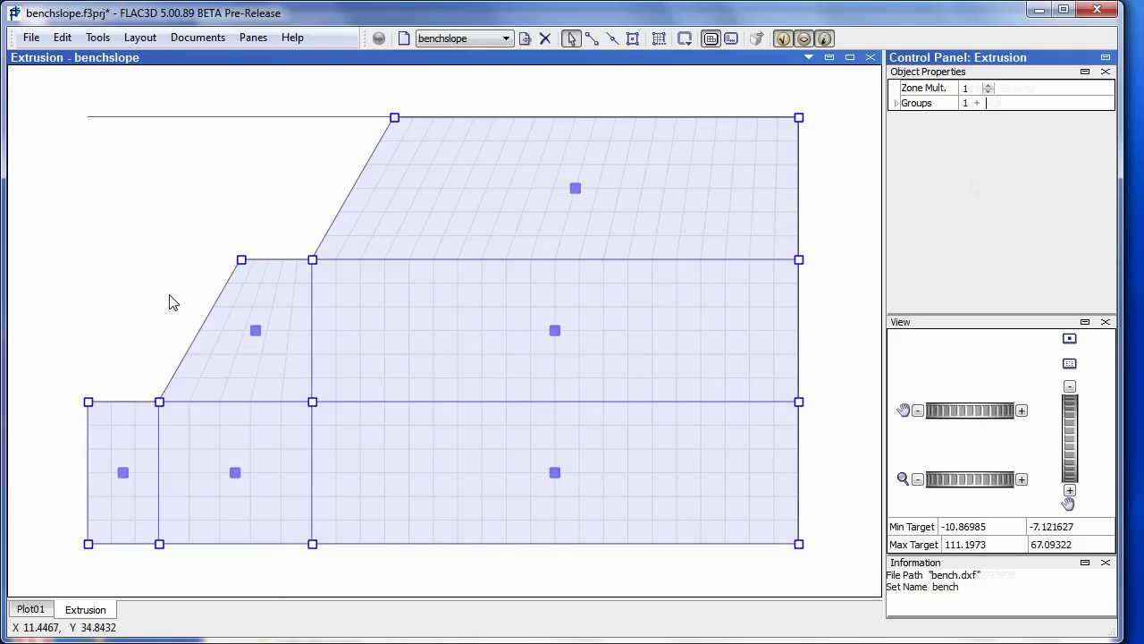
{"action": "left_click", "coordinate": [394, 118]}
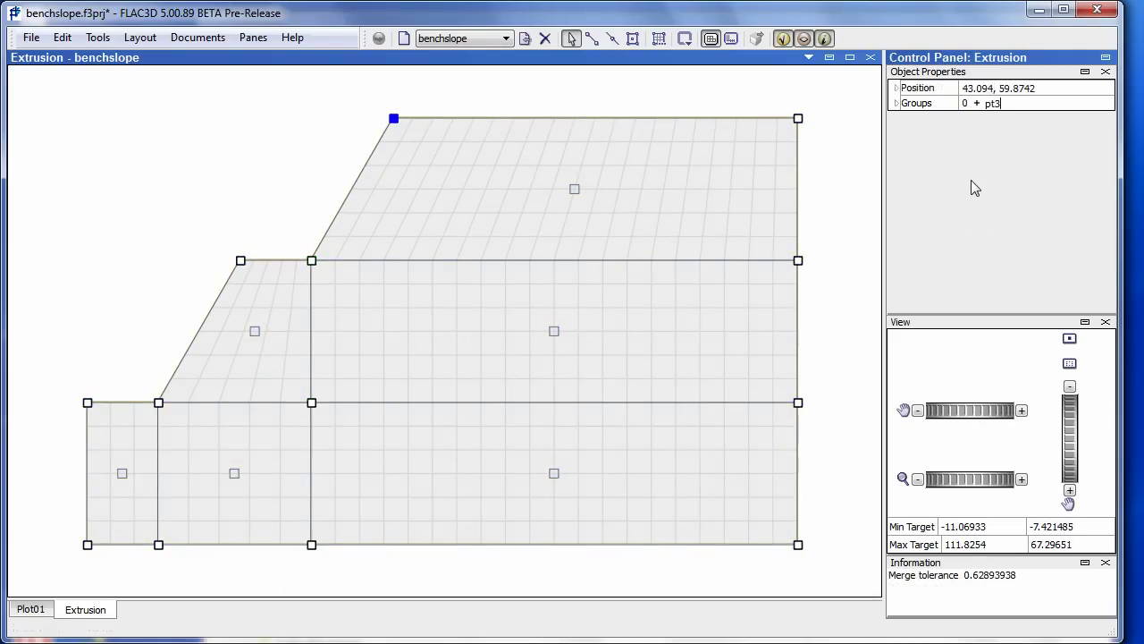
{"action": "key", "text": "Return"}
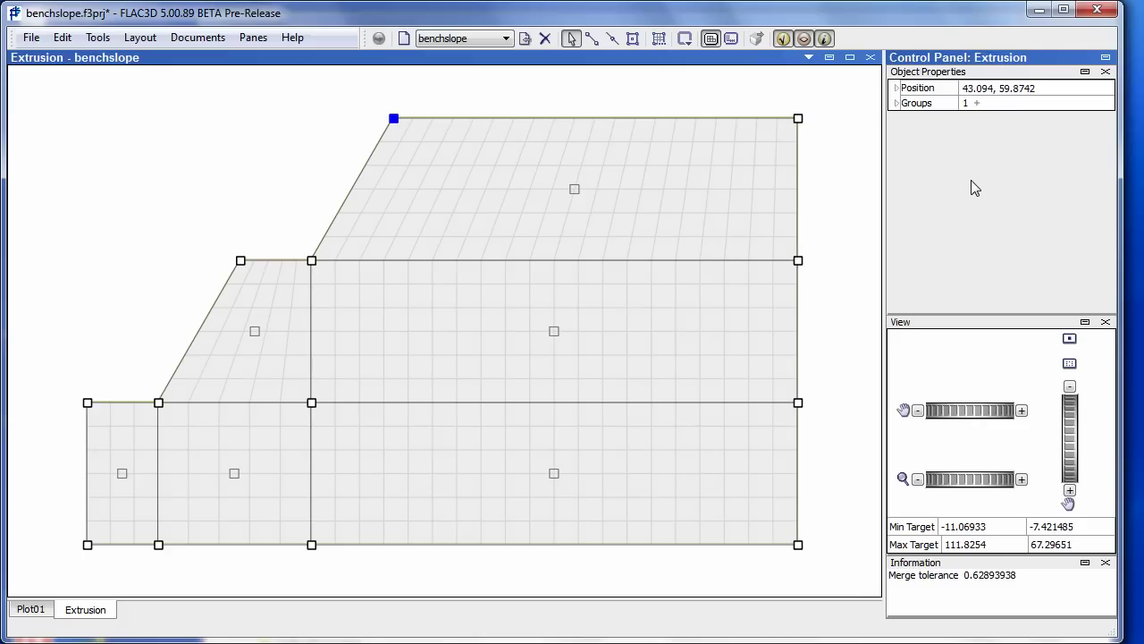
- In the extrusion-axis view, change the axis end point's depth from 80 to 40
{"action": "left_click", "coordinate": [731, 40]}
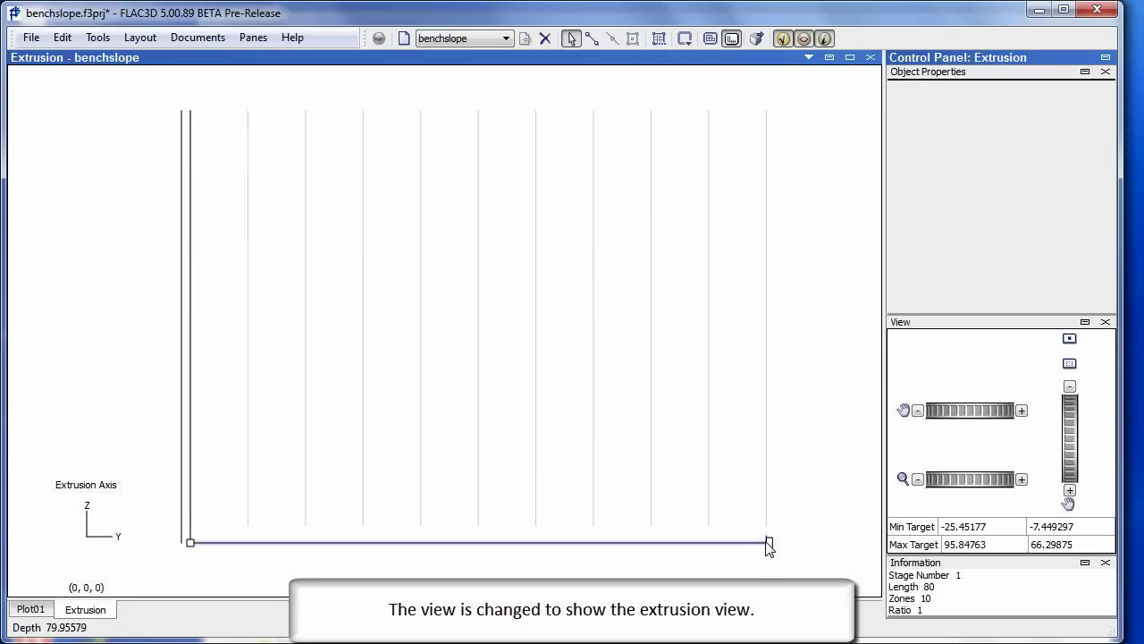
{"action": "left_click", "coordinate": [769, 543]}
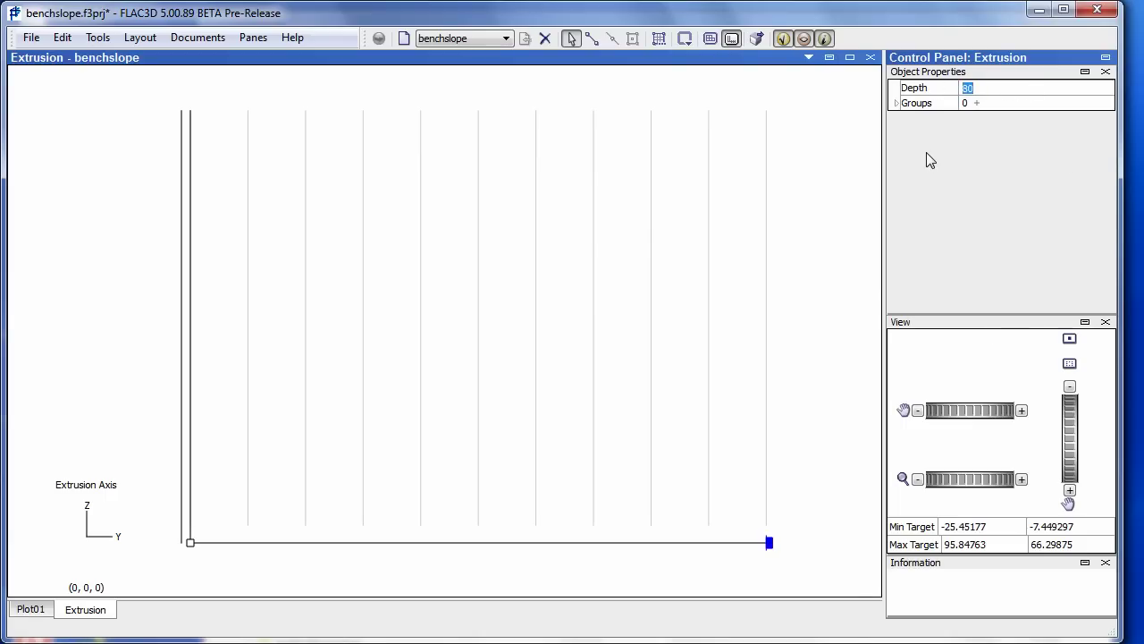
{"action": "type", "text": "40"}
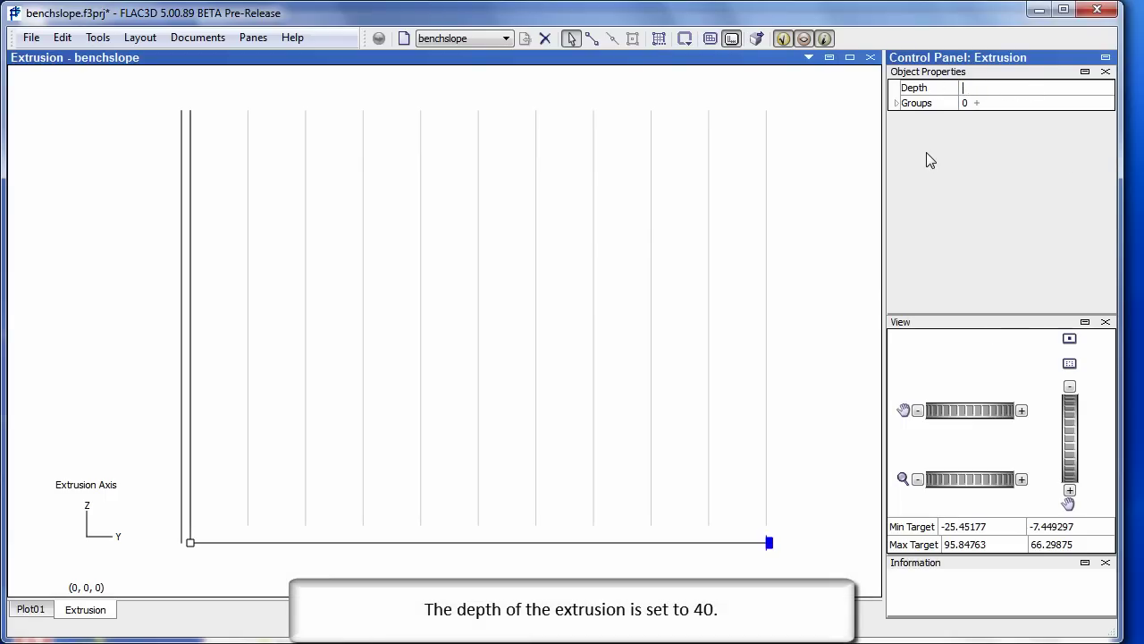
{"action": "key", "text": "BackSpace"}
{"action": "type", "text": "40"}
- Apply extrusion depth 40 and add an axis edge point at depth 16
{"action": "key", "text": "Return"}
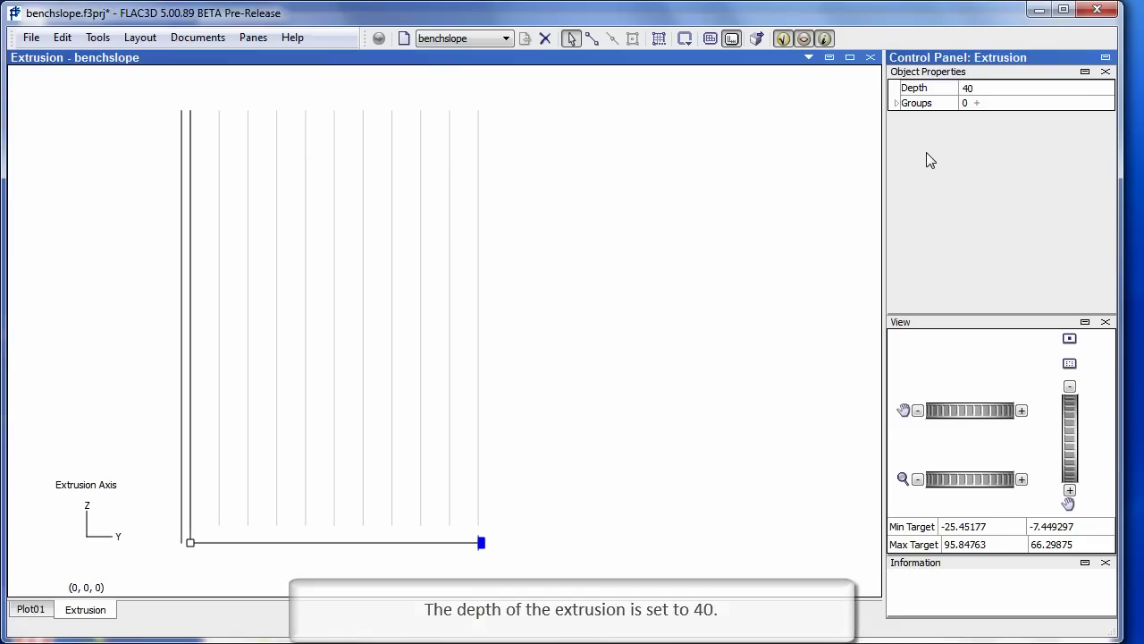
{"action": "left_click", "coordinate": [1071, 339]}
{"action": "left_click", "coordinate": [592, 38]}
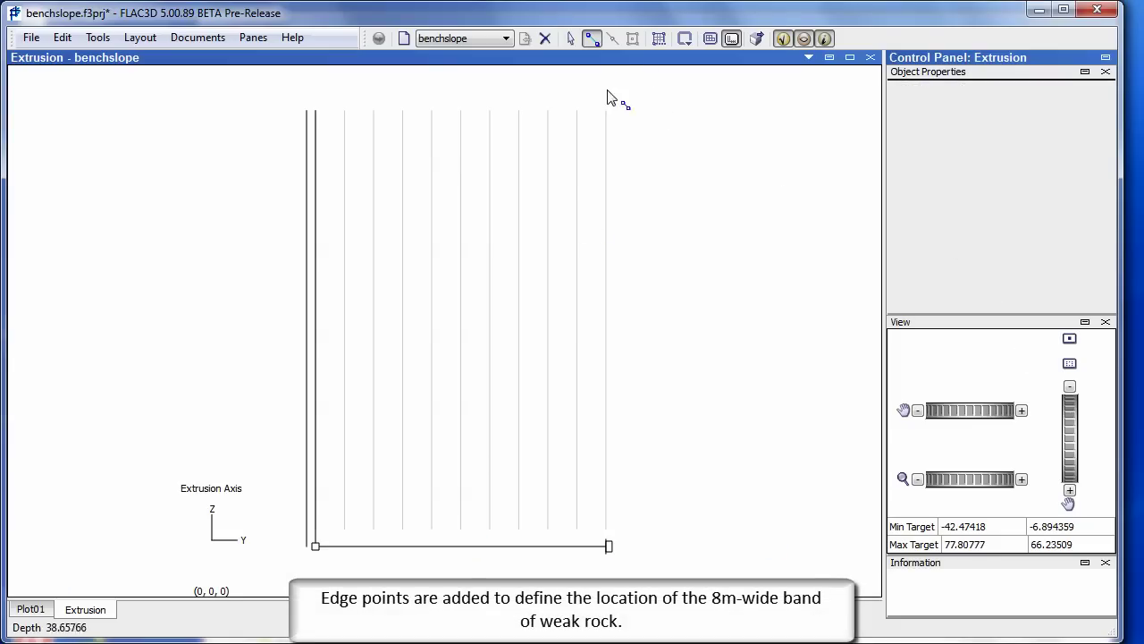
{"action": "left_click", "coordinate": [426, 550]}
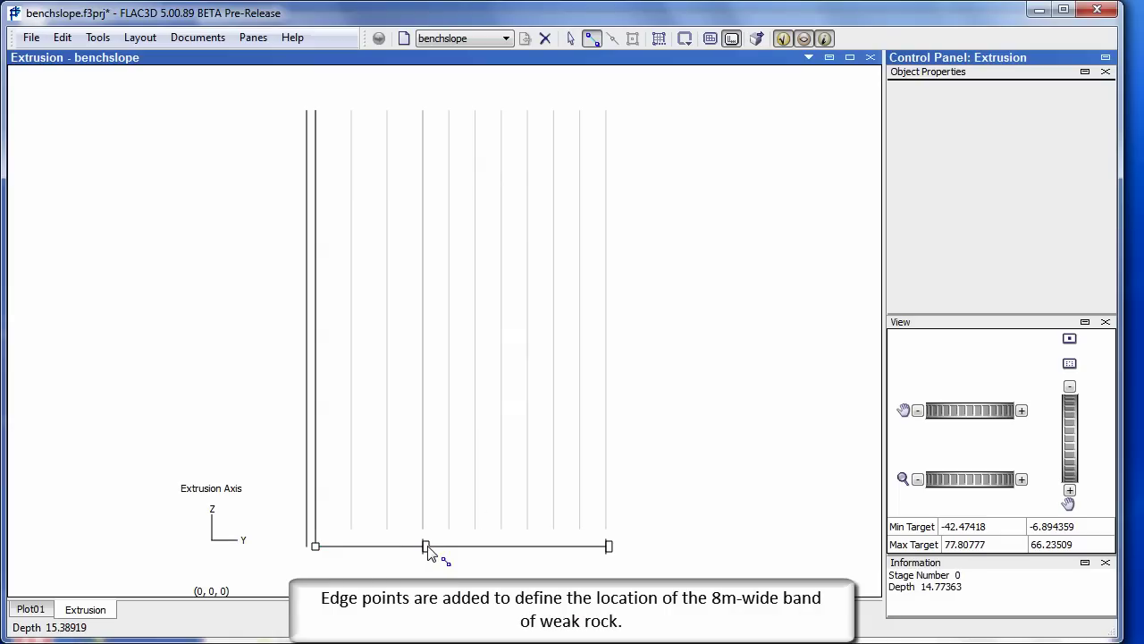
{"action": "left_click", "coordinate": [427, 548]}
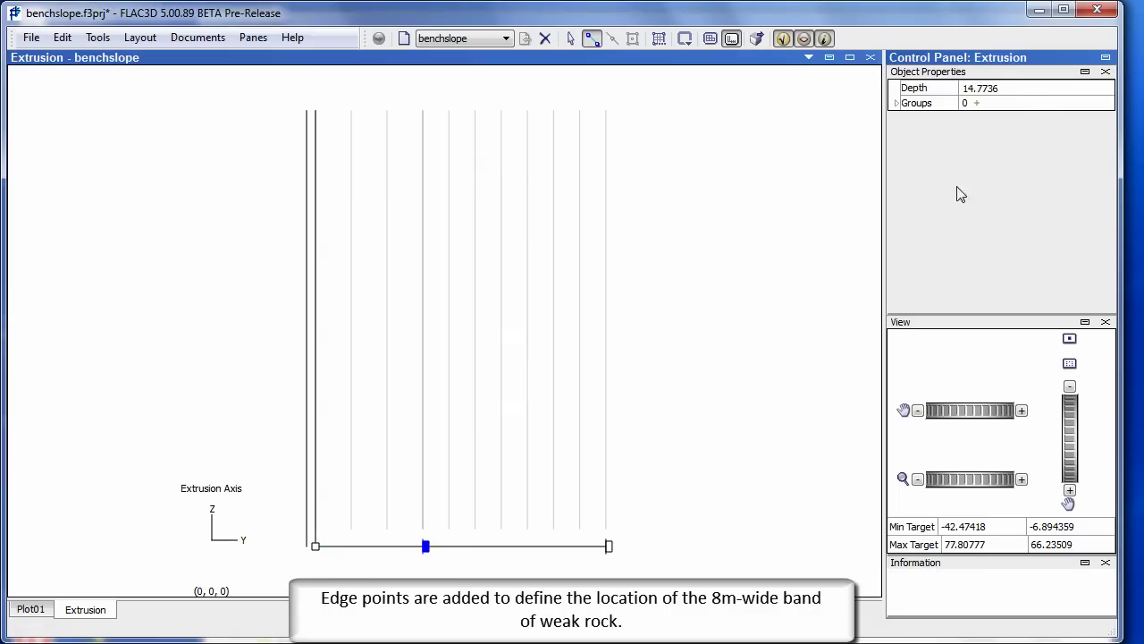
{"action": "double_click", "coordinate": [1010, 87]}
{"action": "type", "text": "16"}
- Add a second axis edge point at depth 24
{"action": "left_click", "coordinate": [502, 547]}
{"action": "left_click", "coordinate": [502, 546]}
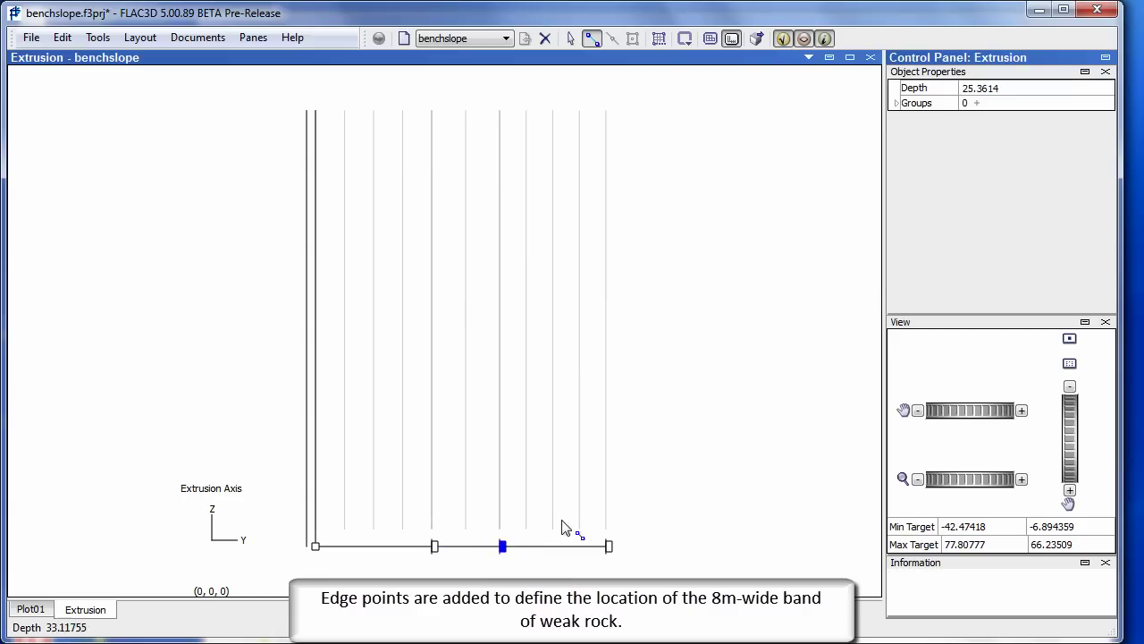
{"action": "left_click_drag", "start_coordinate": [981, 88], "coordinate": [961, 88]}
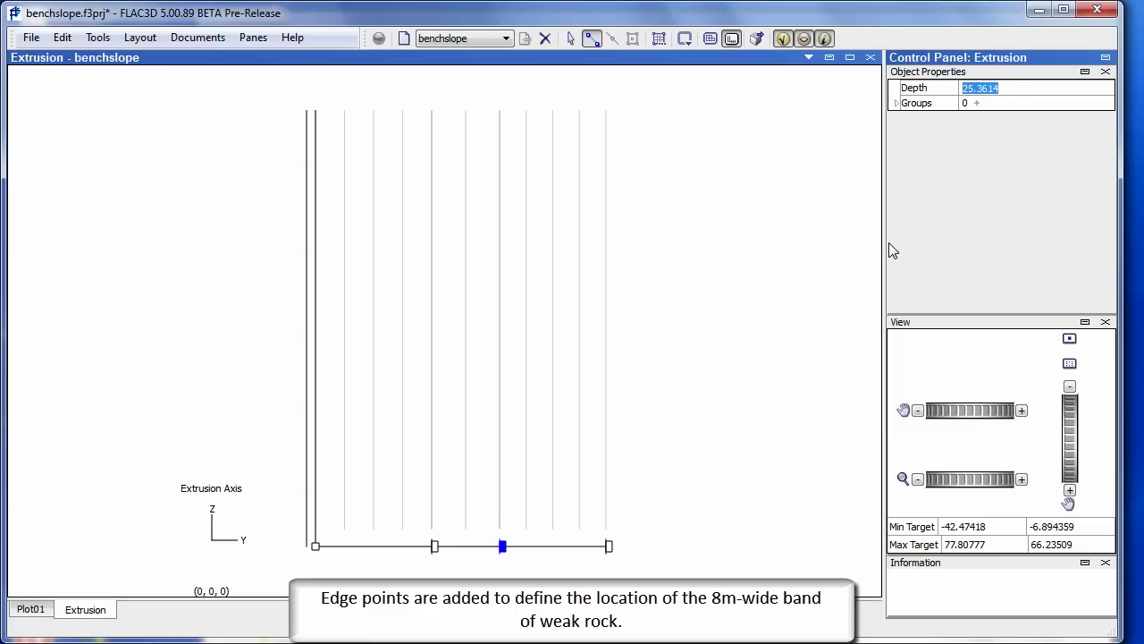
{"action": "type", "text": "24"}
{"action": "key", "text": "Return"}
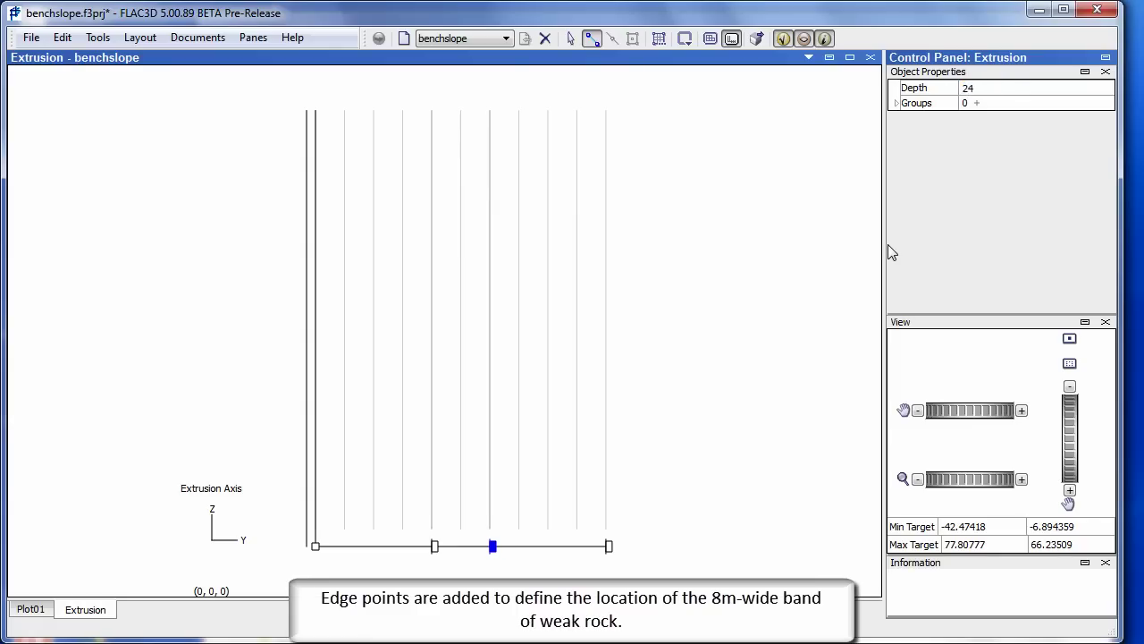
- Set the three axis segments to 8, 4 and 8 zones
{"action": "left_click", "coordinate": [570, 39]}
{"action": "left_click", "coordinate": [404, 547]}
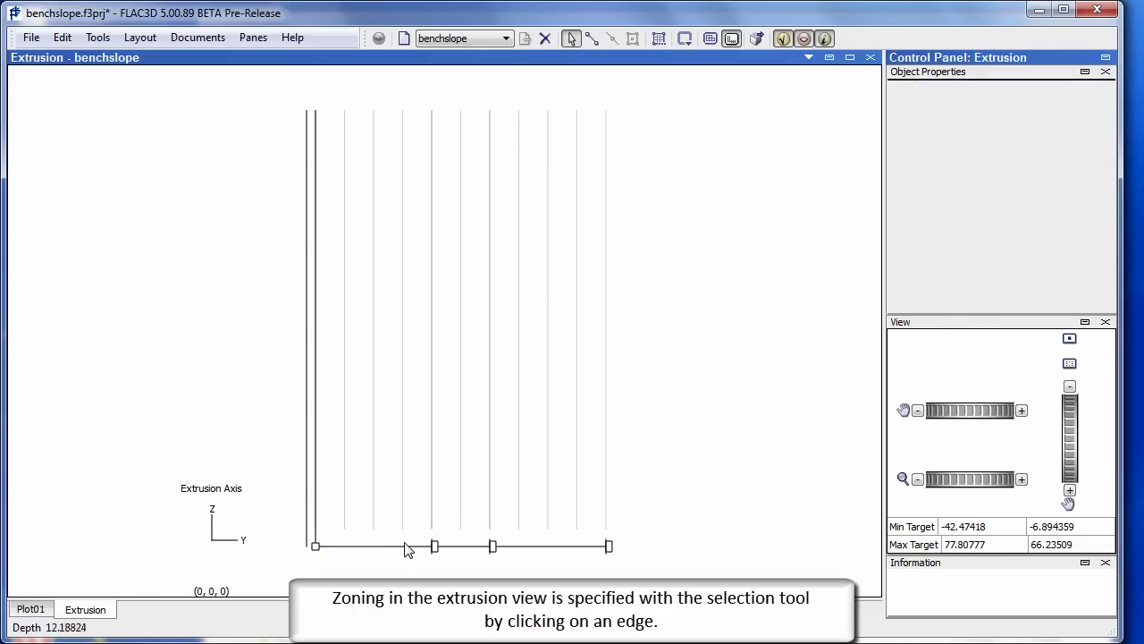
{"action": "left_click", "coordinate": [404, 546]}
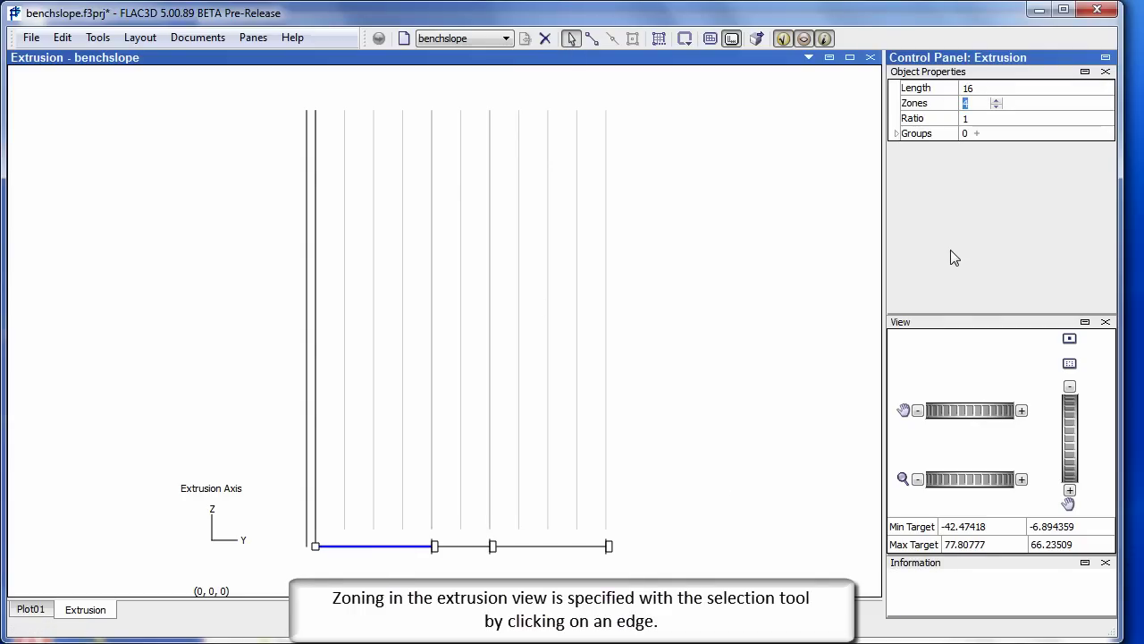
{"action": "type", "text": "8"}
{"action": "key", "text": "Return"}
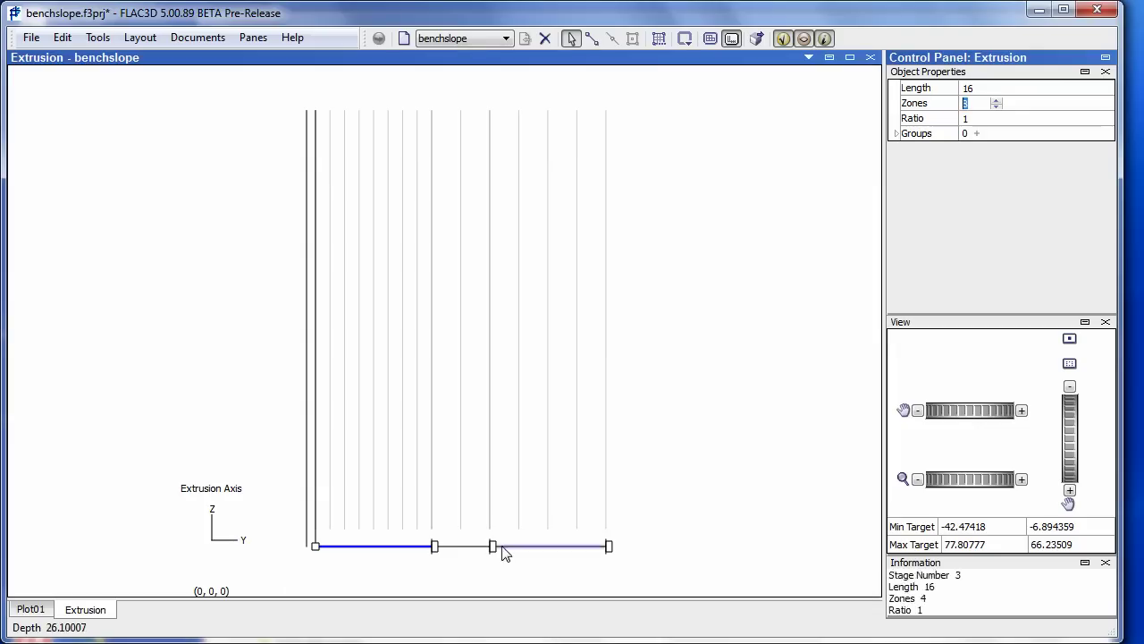
{"action": "left_click", "coordinate": [468, 547]}
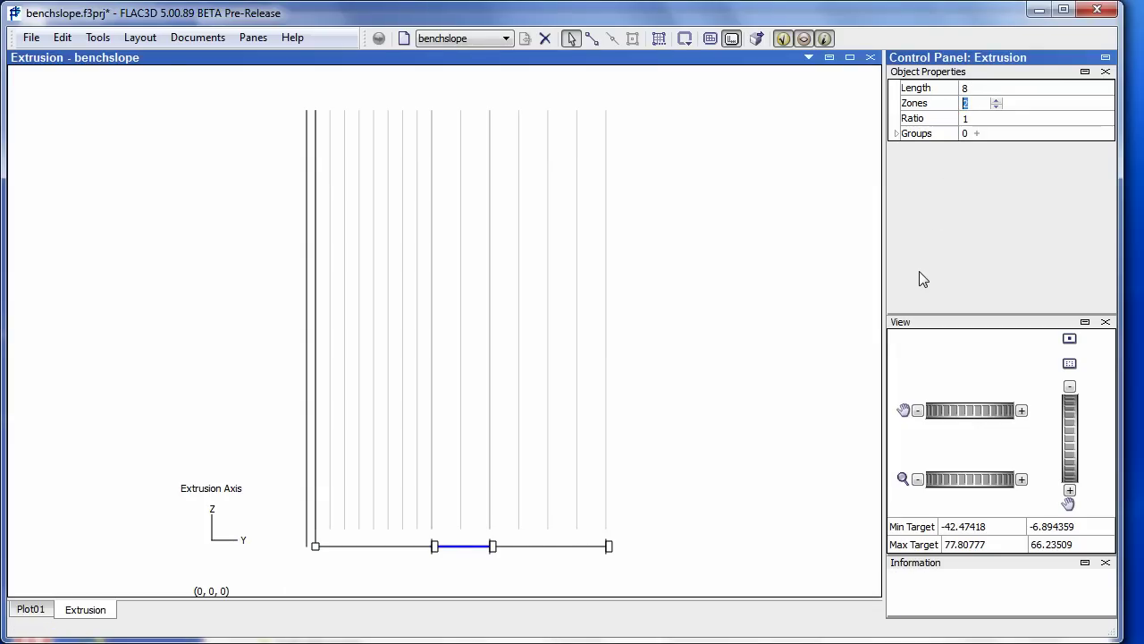
{"action": "type", "text": "4"}
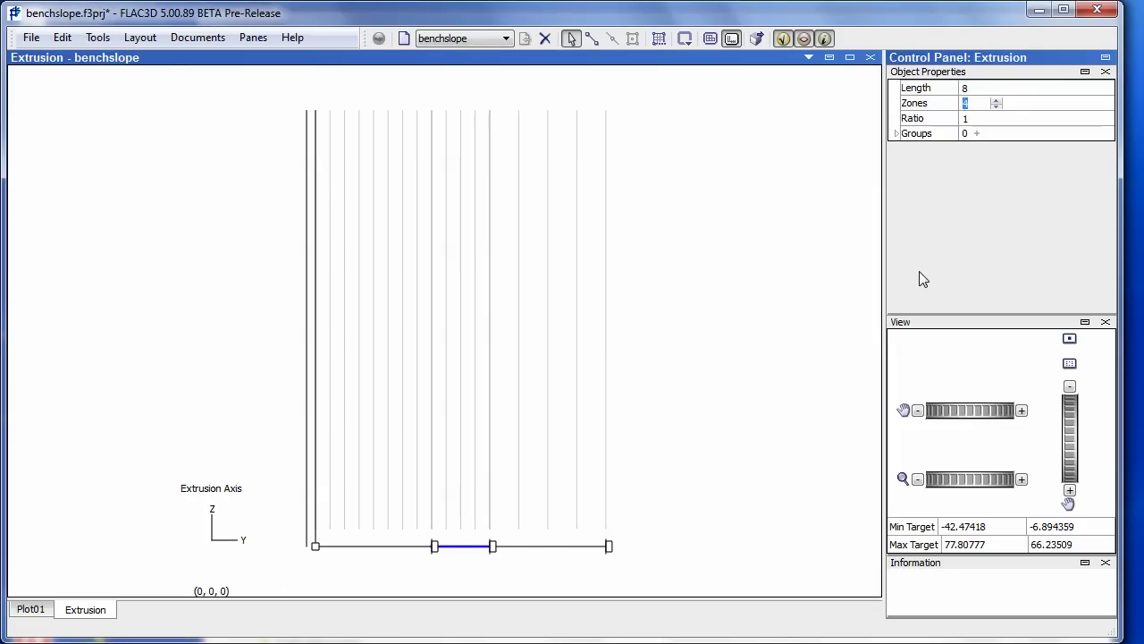
{"action": "left_click", "coordinate": [556, 546]}
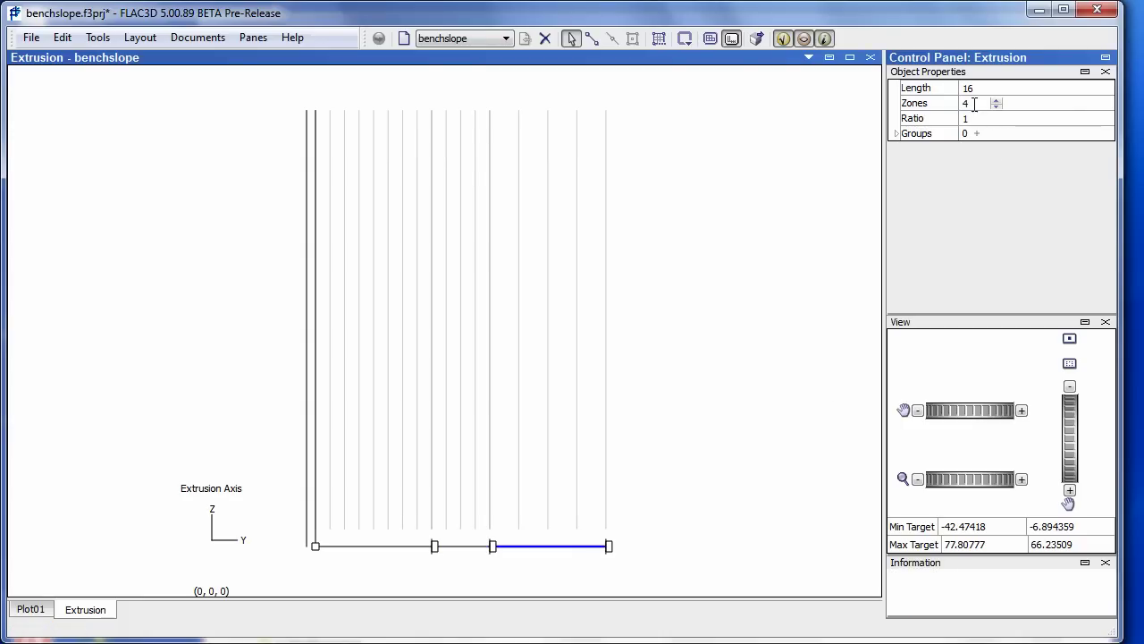
{"action": "type", "text": "8"}
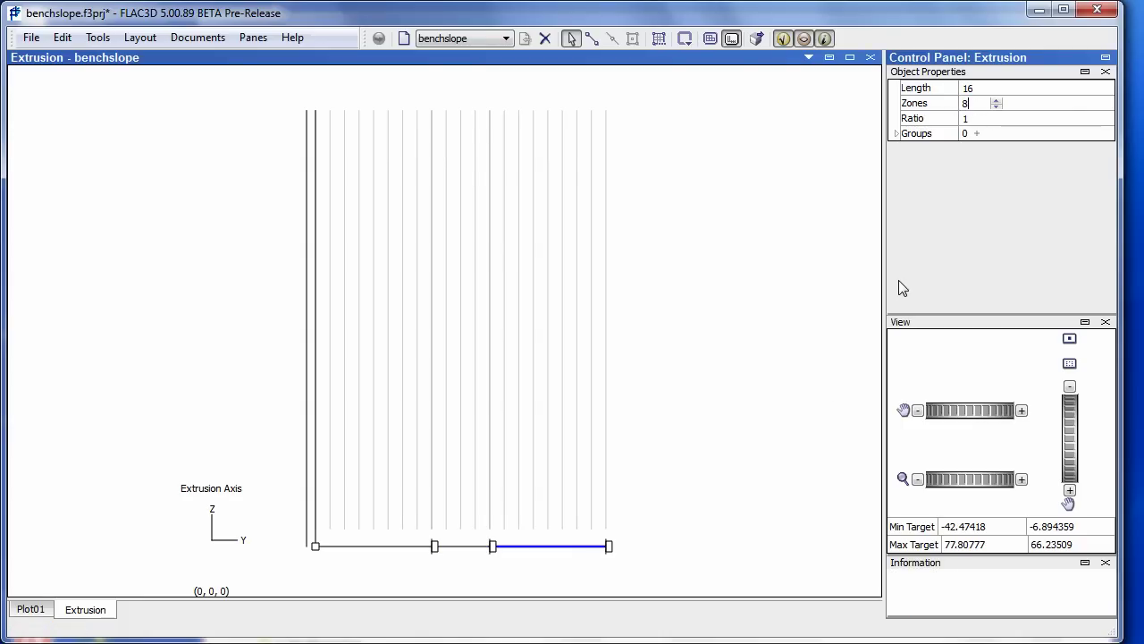
- Group the middle segment's zones as weakrock and extrude the zone grid
{"action": "left_click", "coordinate": [466, 547]}
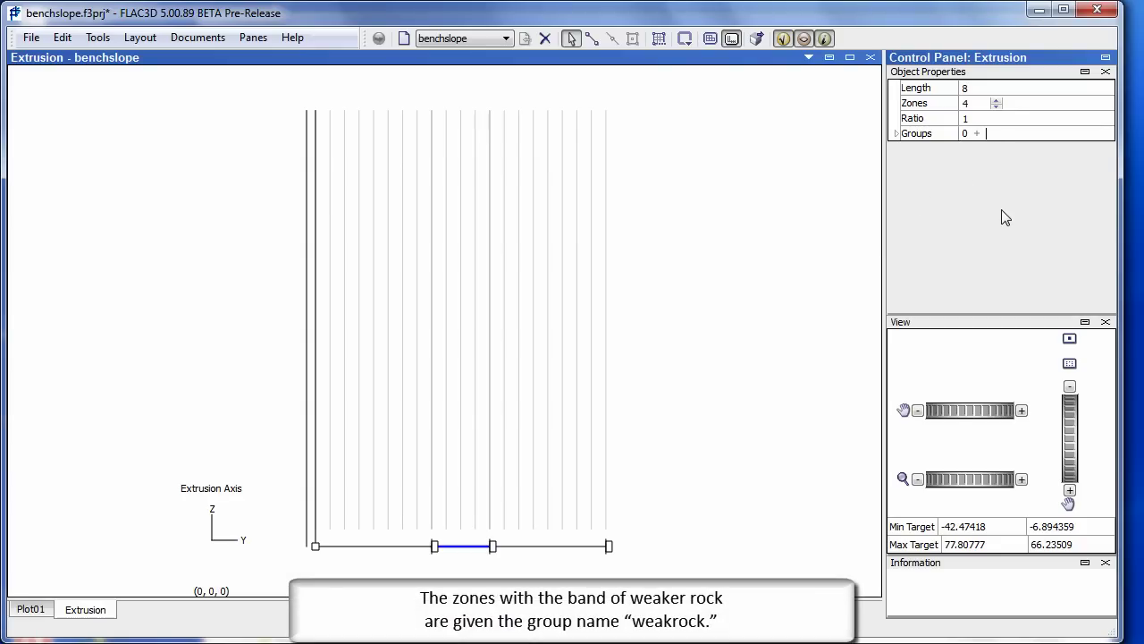
{"action": "type", "text": "weakrock"}
{"action": "key", "text": "Return"}
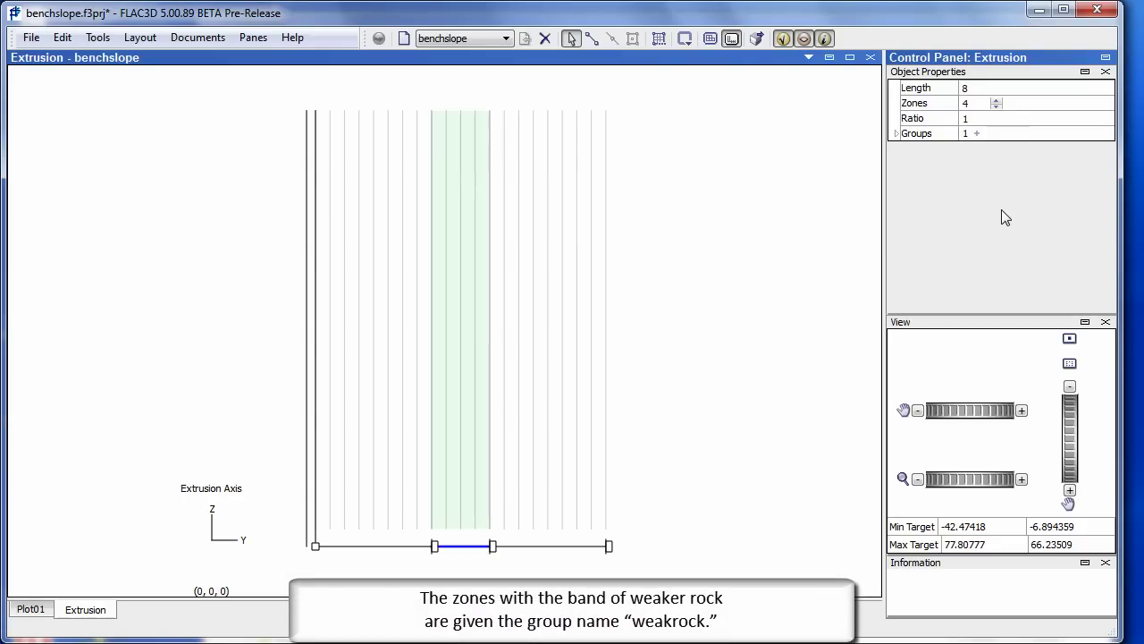
{"action": "left_click", "coordinate": [751, 40]}
- Rotate Plot01 to an oblique view and switch to the layout with Project and Console panes
{"action": "left_click", "coordinate": [31, 611]}
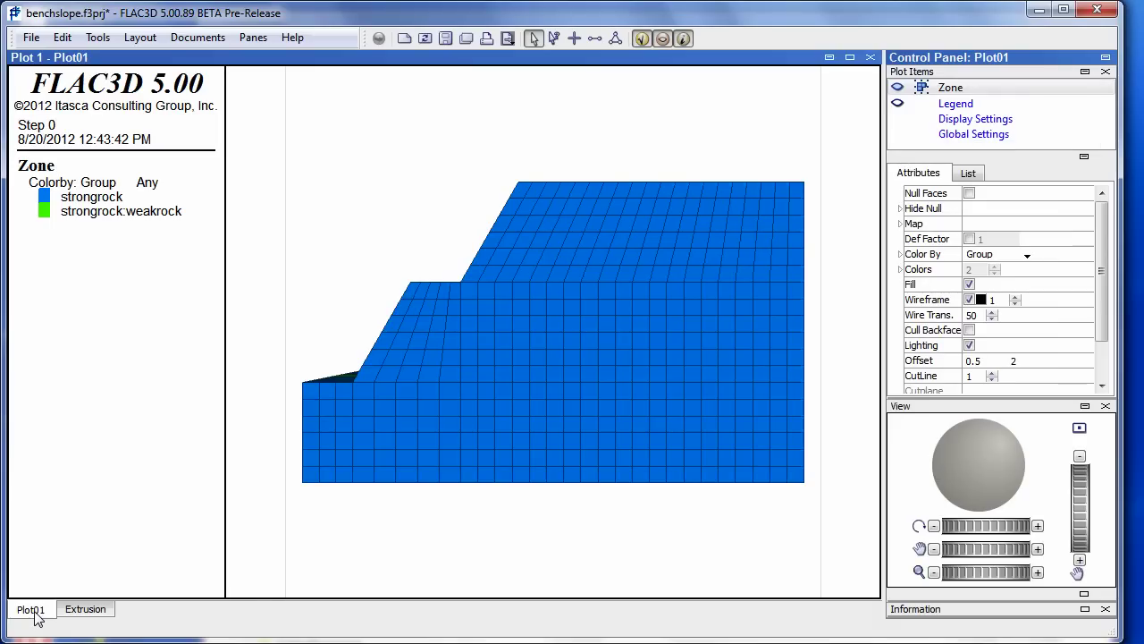
{"action": "left_click_drag", "start_coordinate": [289, 289], "coordinate": [384, 376]}
{"action": "left_click", "coordinate": [140, 37]}
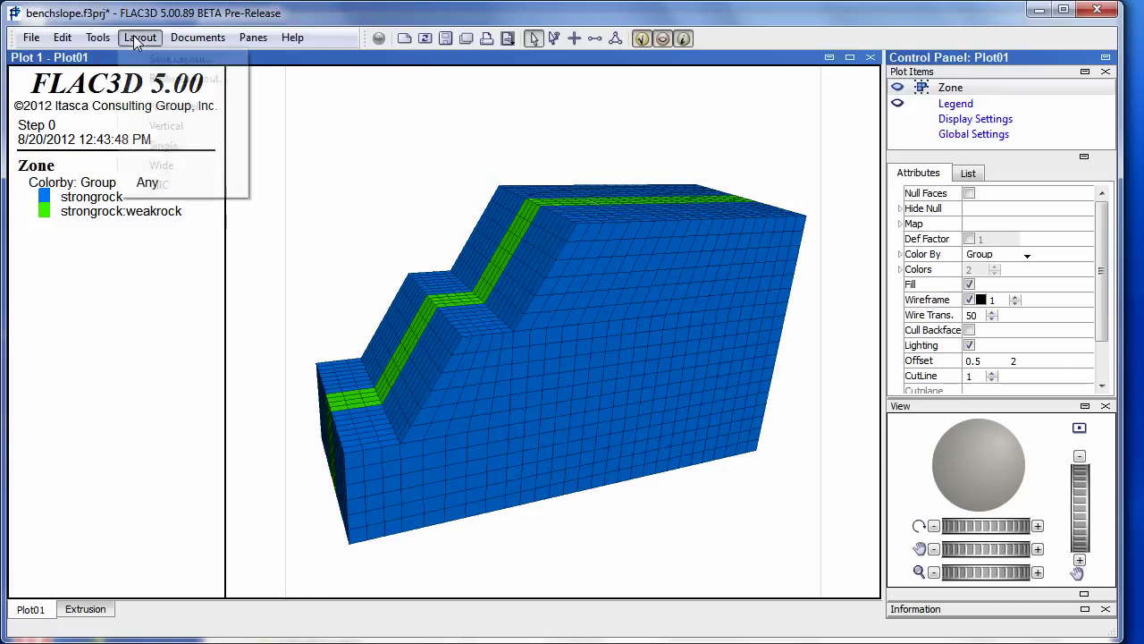
{"action": "left_click", "coordinate": [161, 185]}
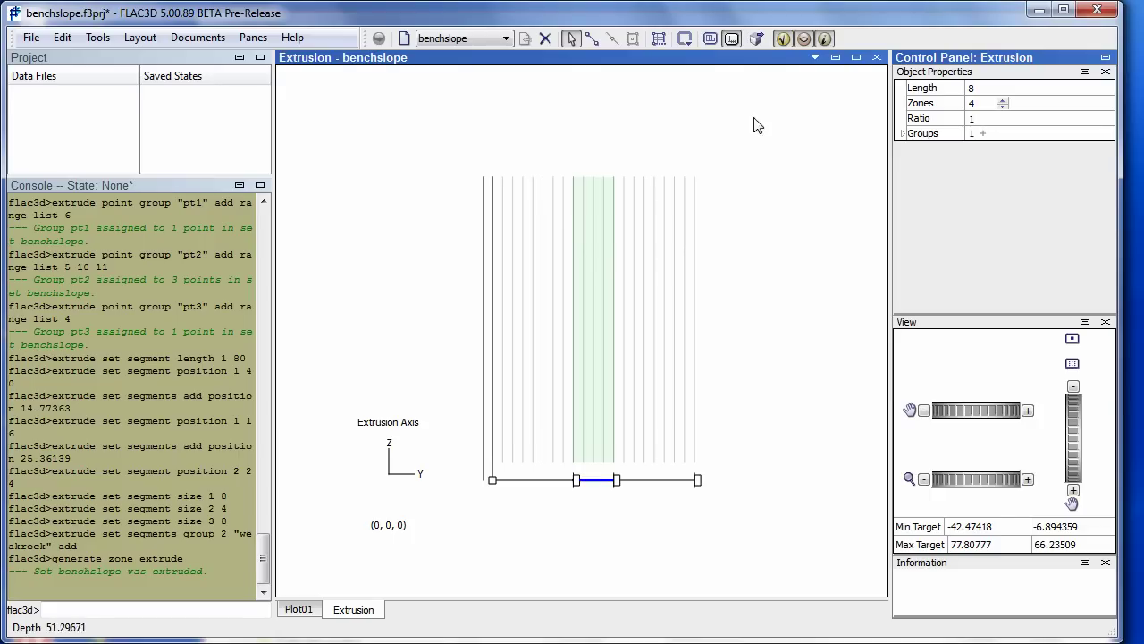
{"action": "left_click", "coordinate": [877, 59]}
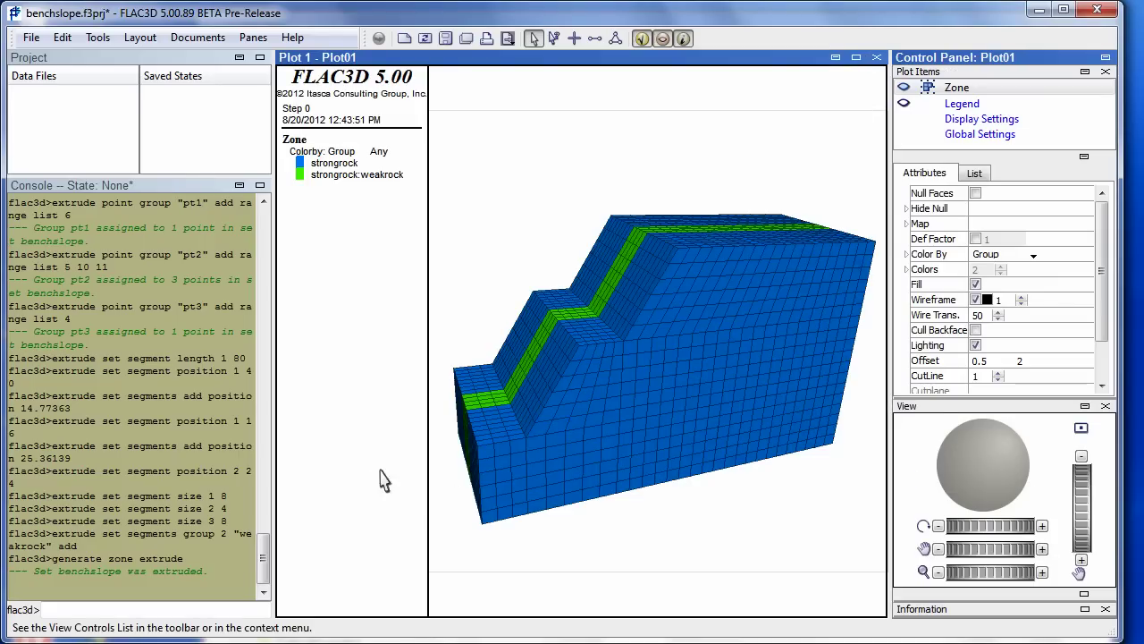
- Create a new plot and add a Factor of Safety item from Misc
{"action": "left_click", "coordinate": [403, 39]}
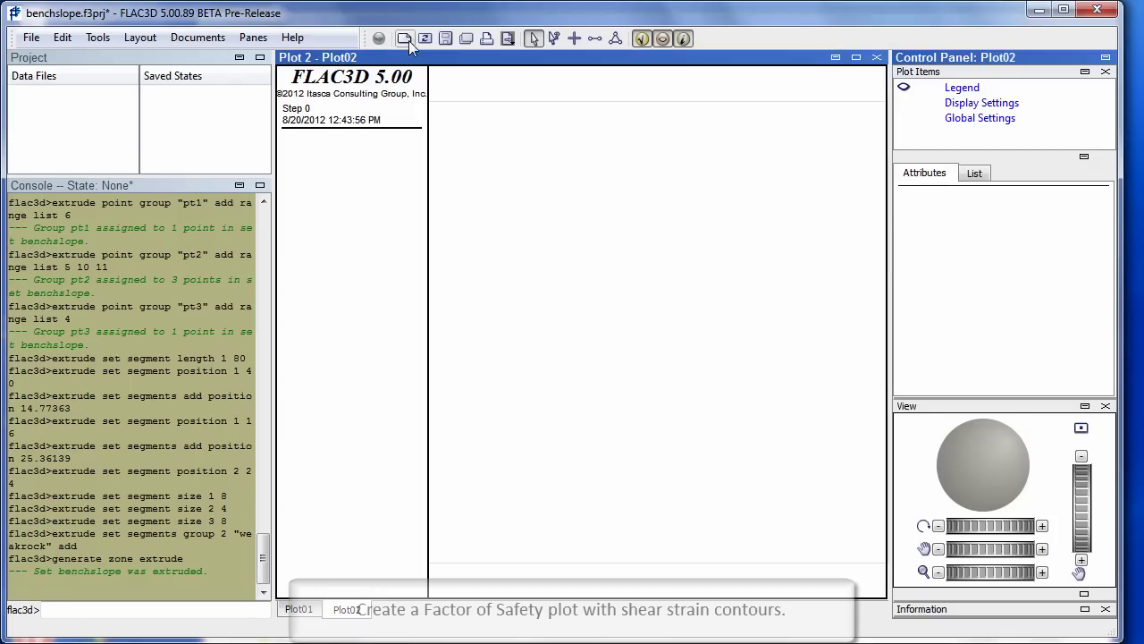
{"action": "left_click", "coordinate": [976, 173]}
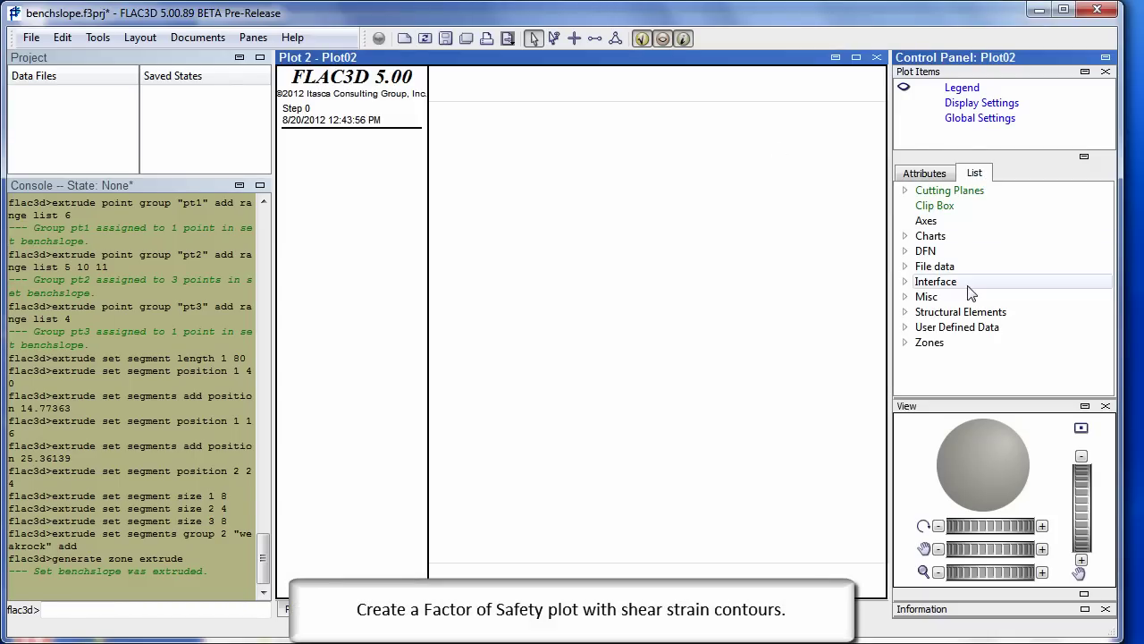
{"action": "left_click", "coordinate": [906, 299]}
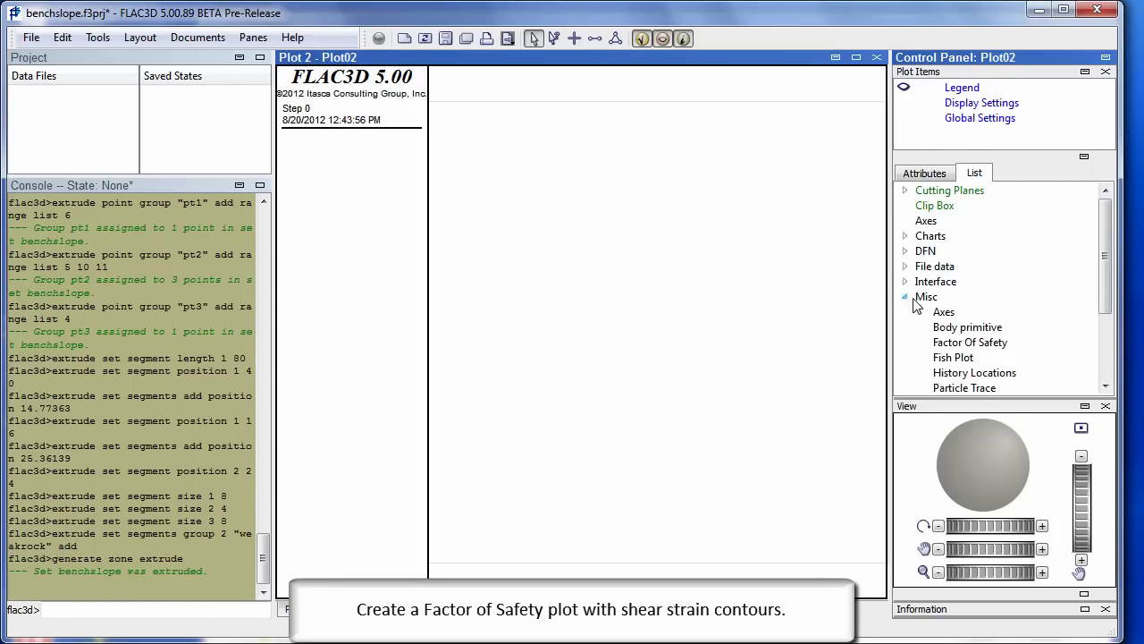
{"action": "double_click", "coordinate": [955, 351]}
- Add a Max. Shear Strain Increment zone contour and rotate the model obliquely
{"action": "left_click", "coordinate": [983, 176]}
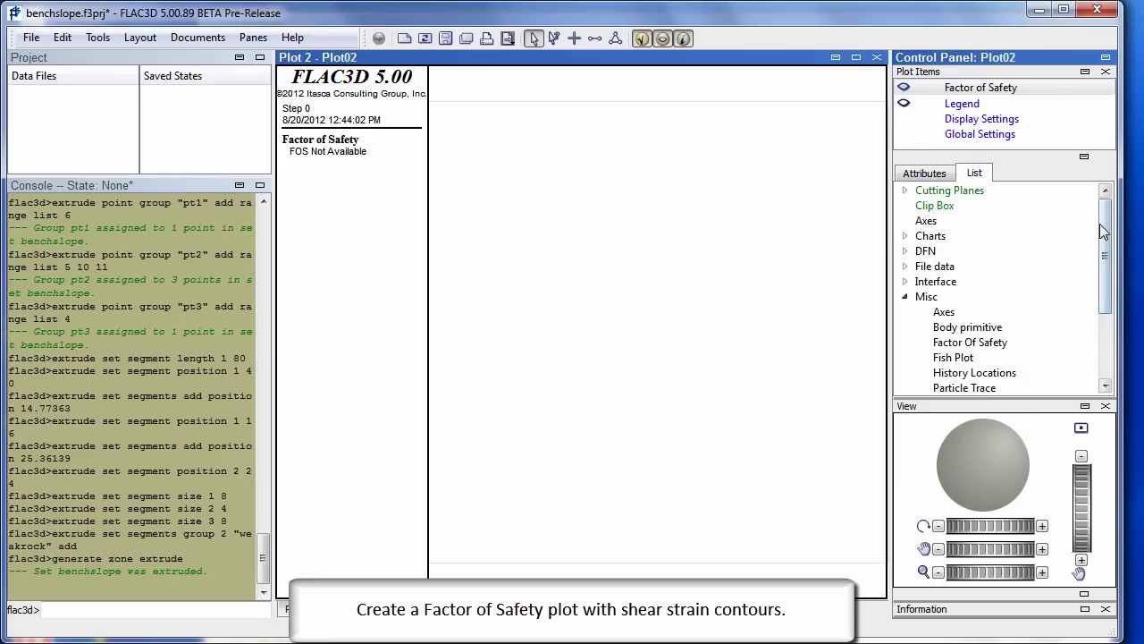
{"action": "left_click_drag", "start_coordinate": [1103, 230], "coordinate": [1104, 286]}
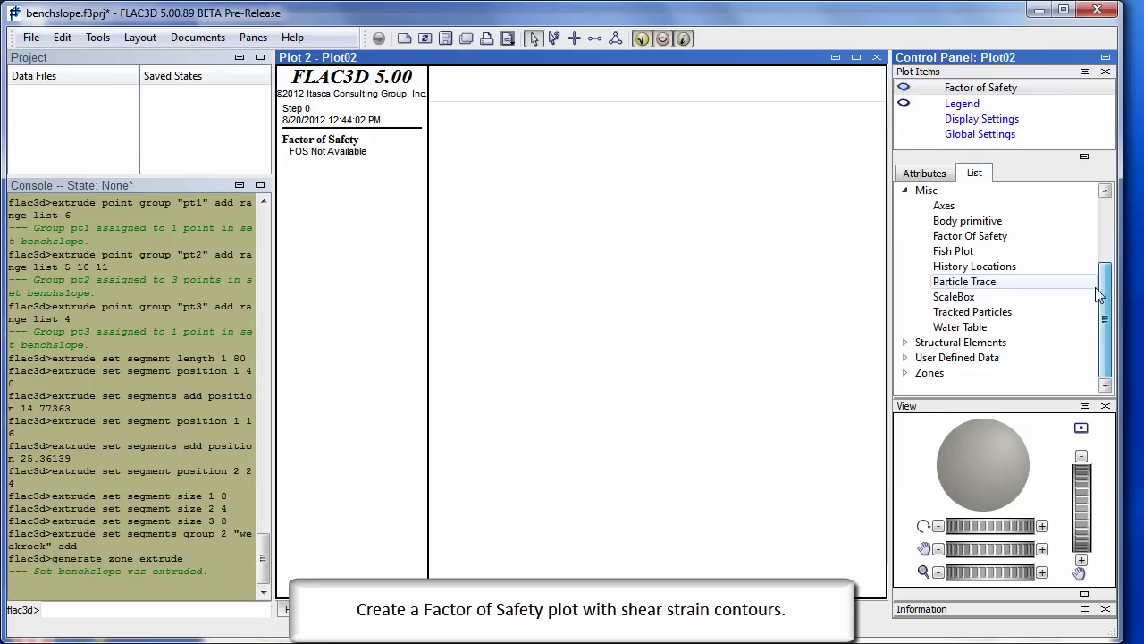
{"action": "left_click", "coordinate": [905, 373]}
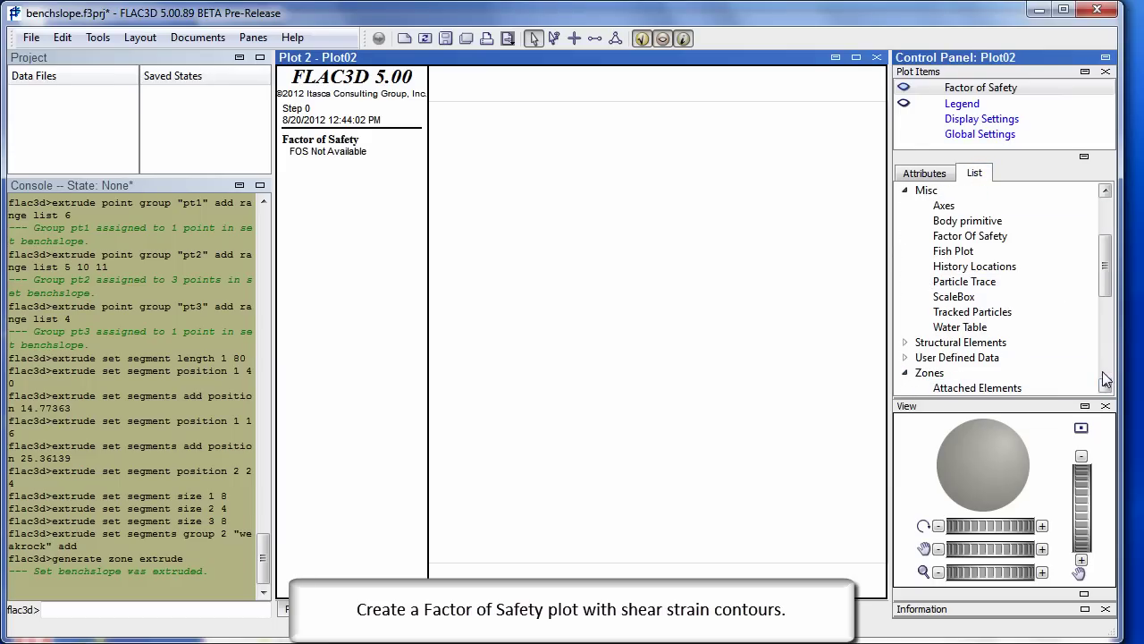
{"action": "scroll", "coordinate": [1104, 380], "scroll_direction": "down", "scroll_amount": 5}
{"action": "left_click", "coordinate": [923, 373]}
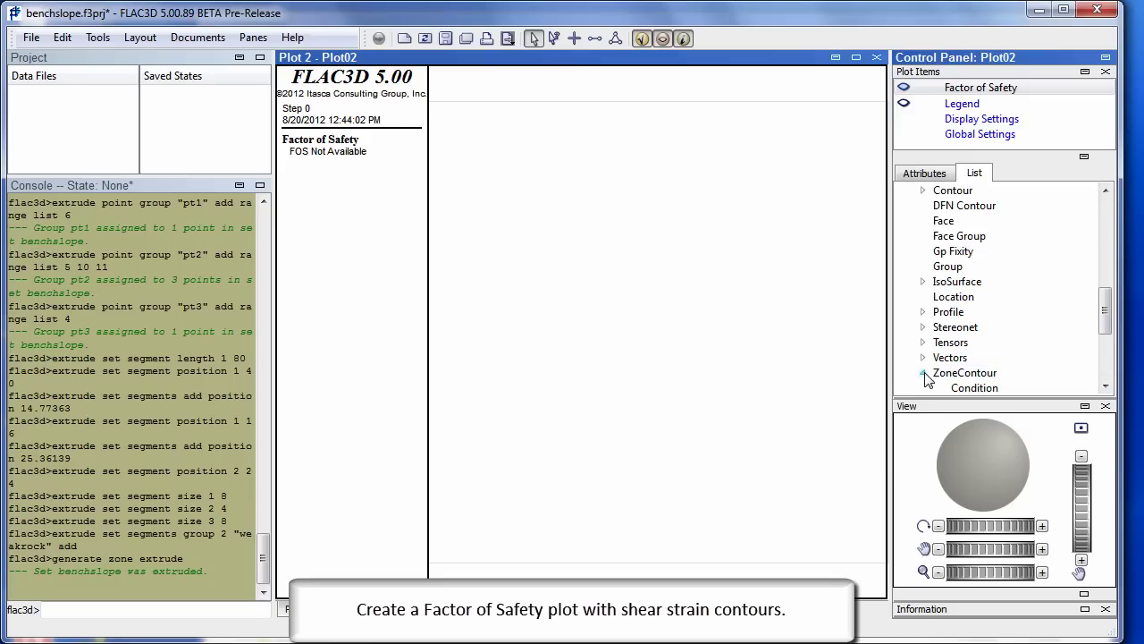
{"action": "scroll", "coordinate": [1106, 378], "scroll_direction": "down", "scroll_amount": 4}
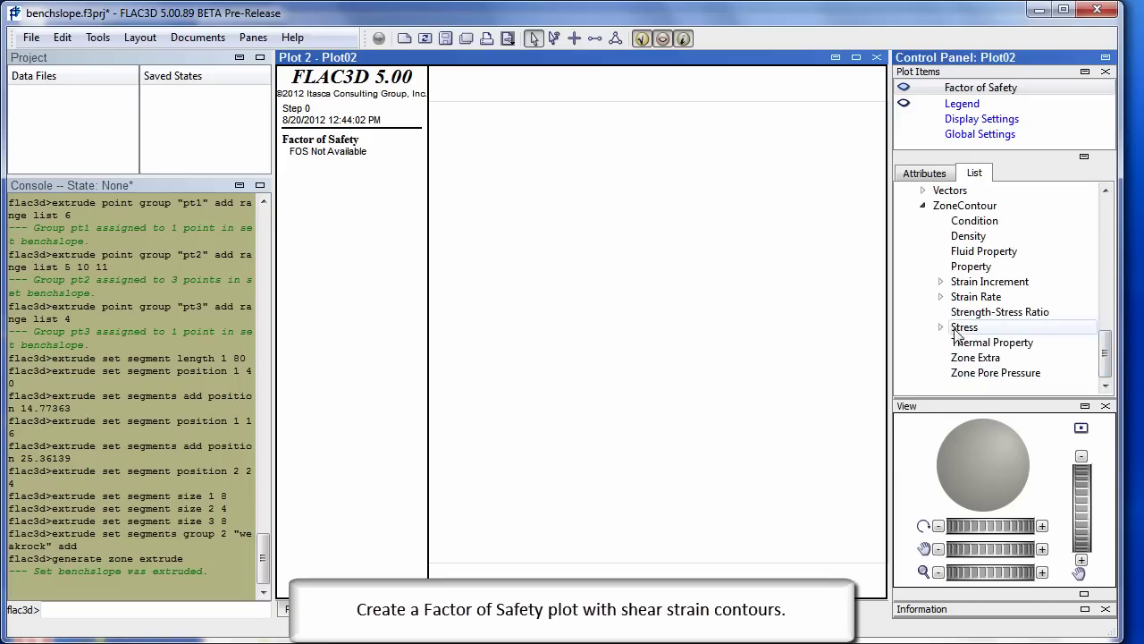
{"action": "left_click", "coordinate": [941, 283]}
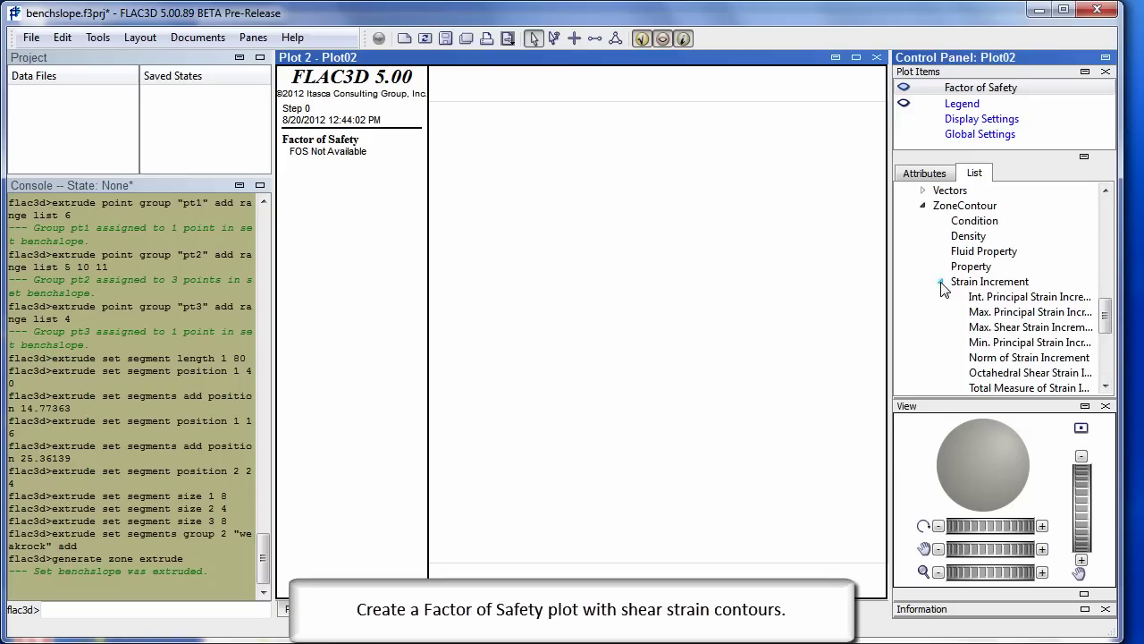
{"action": "double_click", "coordinate": [995, 328]}
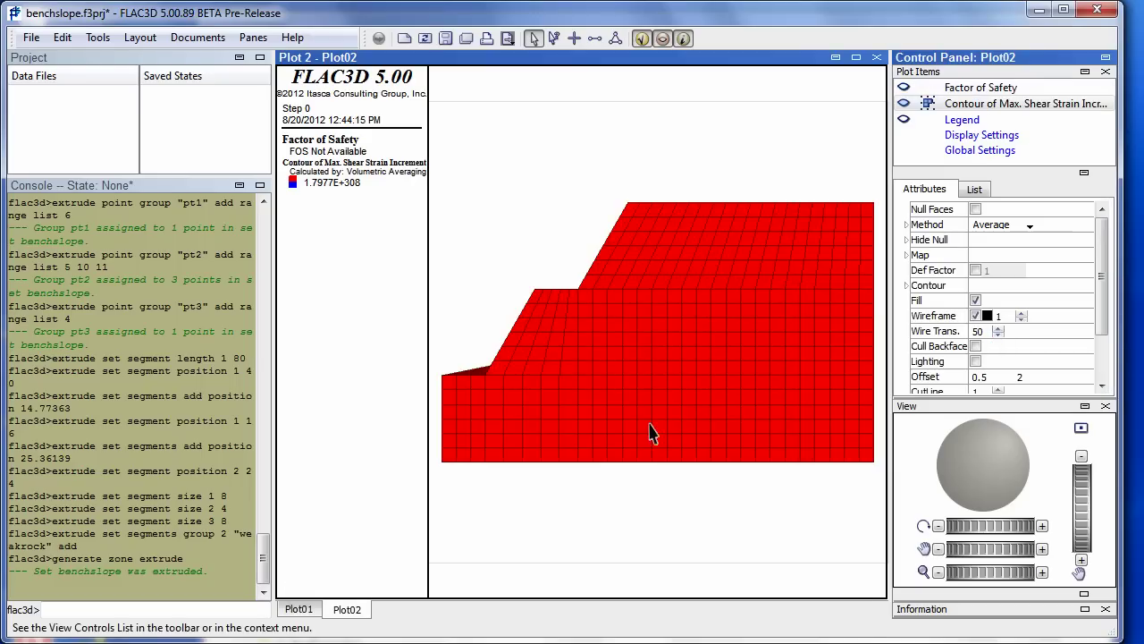
{"action": "left_click_drag", "start_coordinate": [649, 435], "coordinate": [728, 489]}
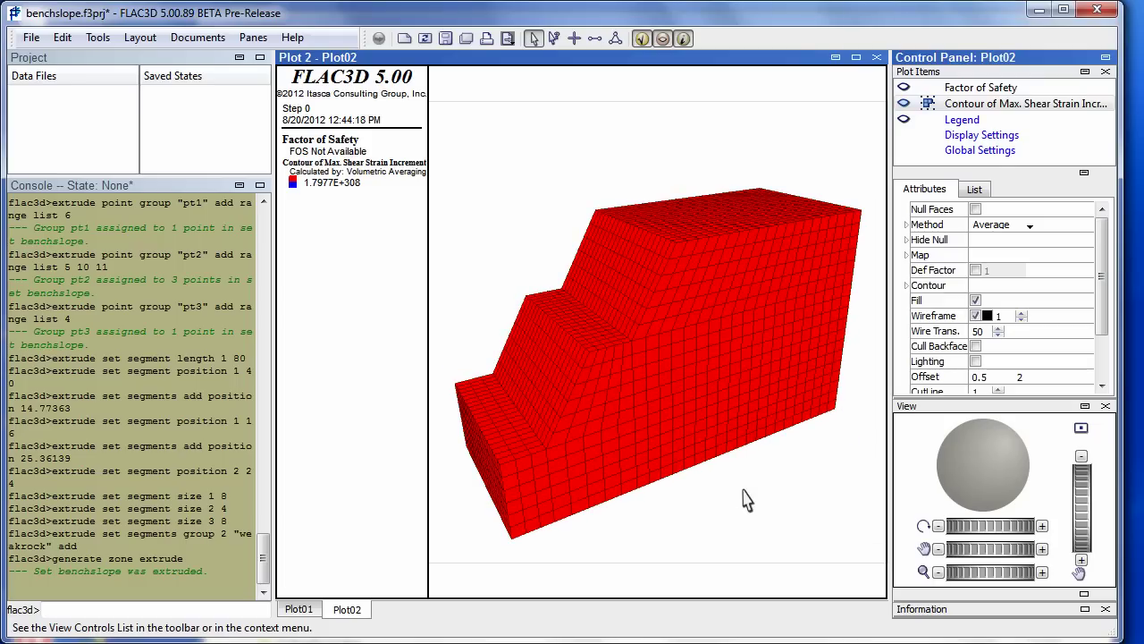
- Open calc_fos.f3dat from the project folder in an editor pane, pulled out as a floating window
{"action": "left_click", "coordinate": [34, 37]}
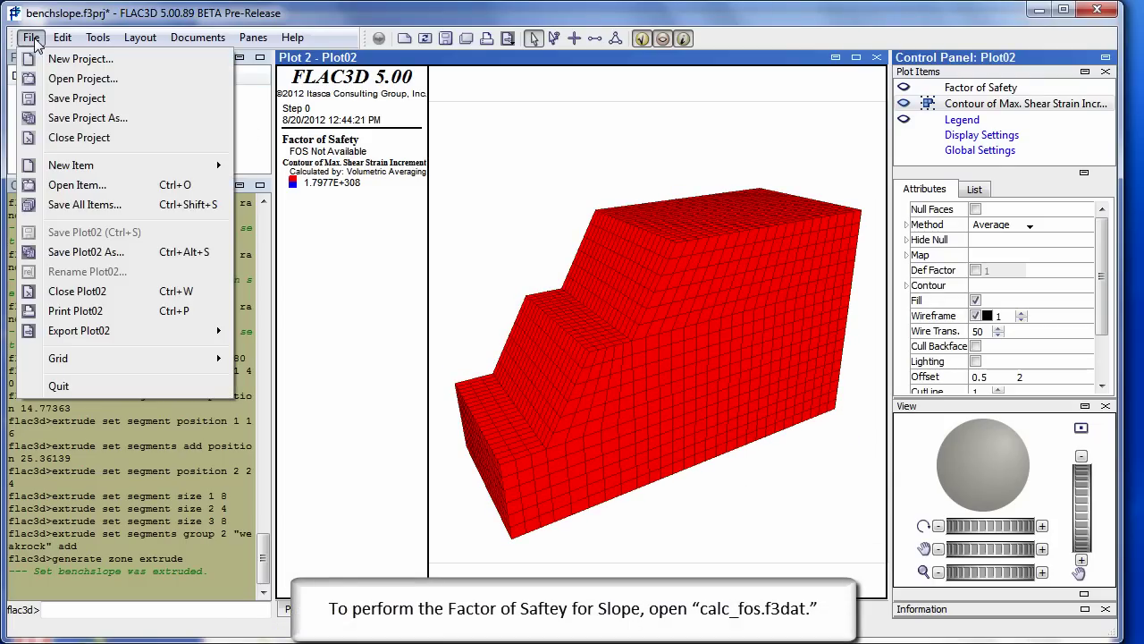
{"action": "left_click", "coordinate": [74, 187]}
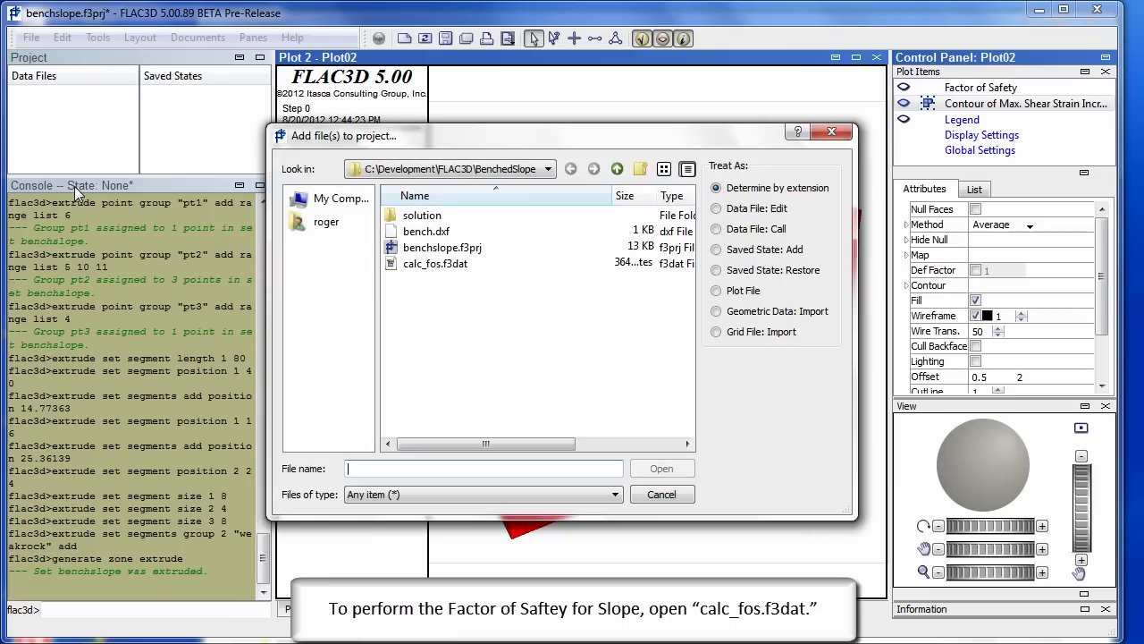
{"action": "left_click", "coordinate": [447, 266]}
{"action": "left_click", "coordinate": [662, 469]}
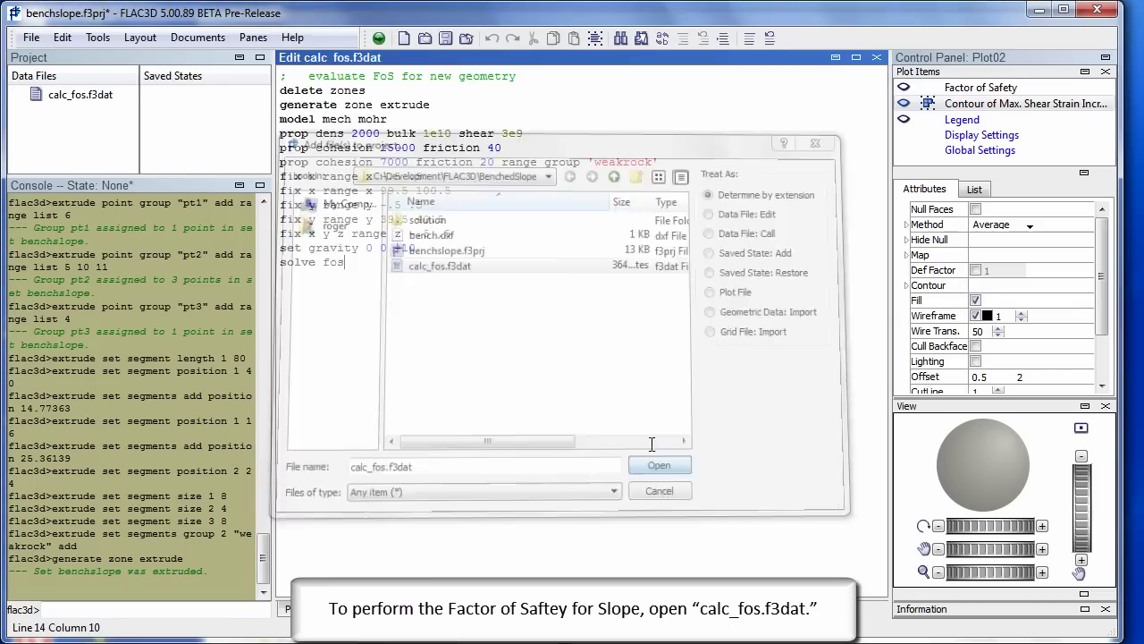
{"action": "left_click_drag", "start_coordinate": [478, 61], "coordinate": [139, 317]}
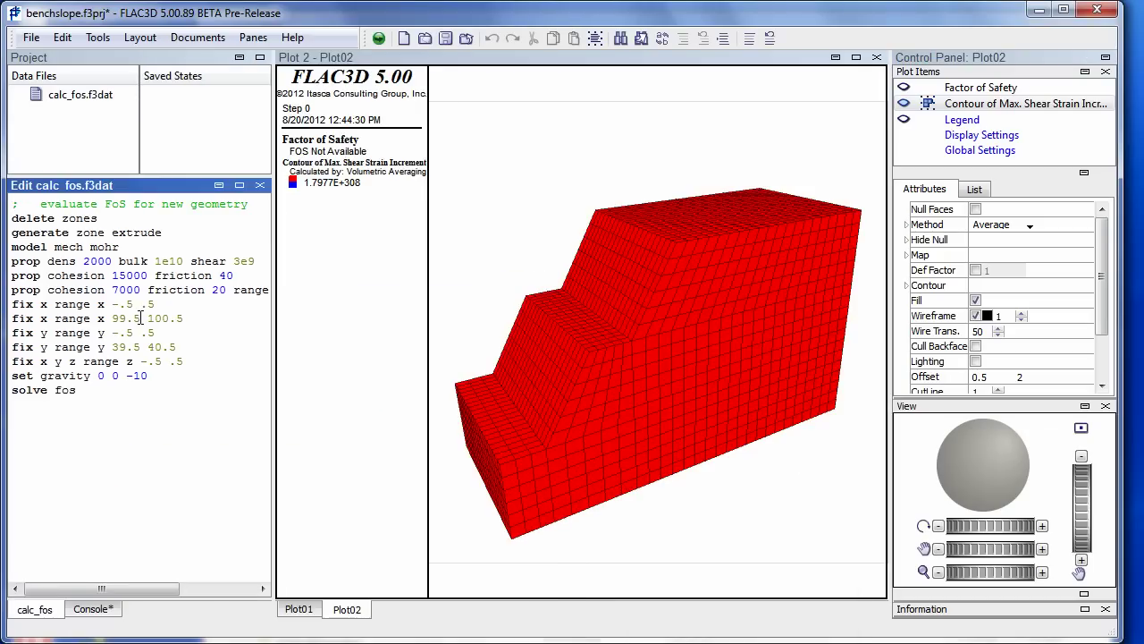
- Dock the calc_fos.f3dat editor in the console's place and execute it to start the FoS solve
{"action": "left_click", "coordinate": [216, 328]}
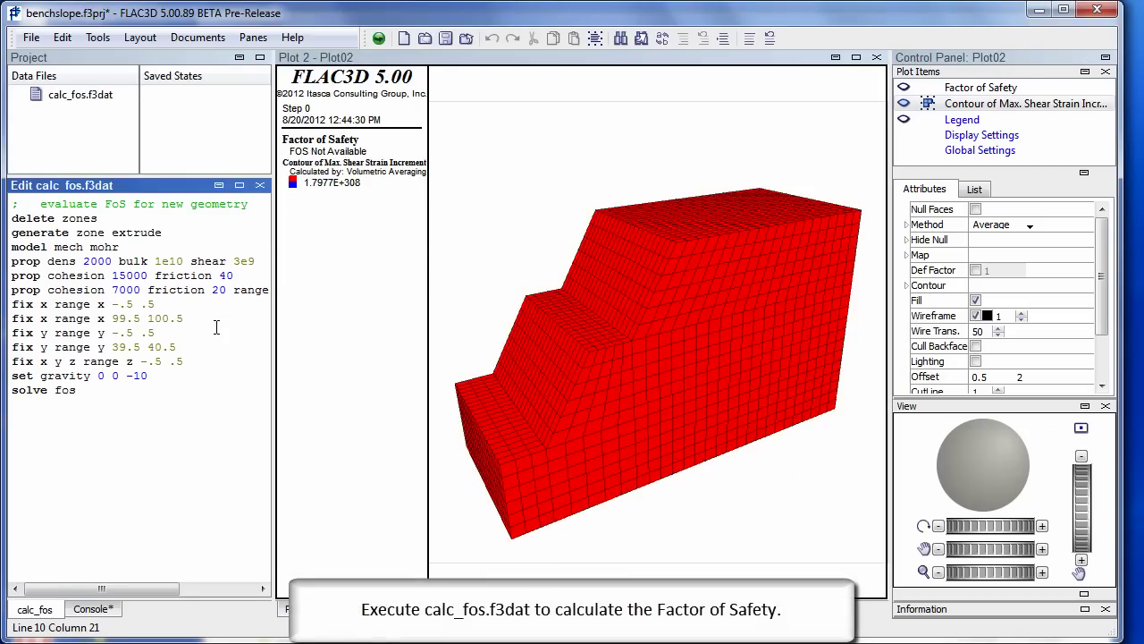
{"action": "left_click", "coordinate": [379, 37]}
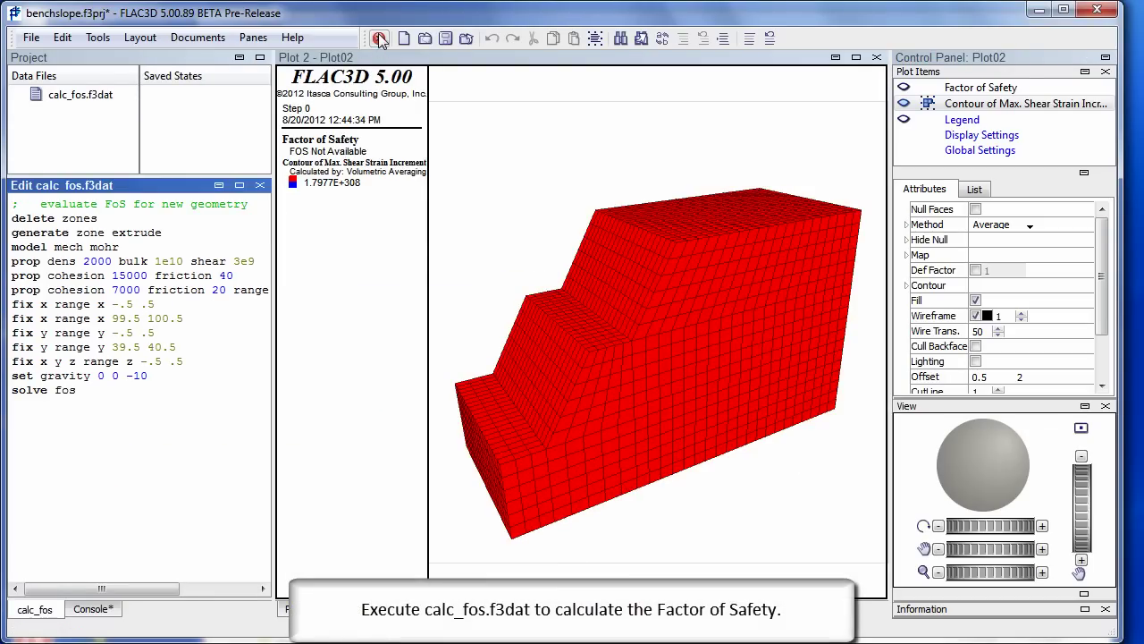